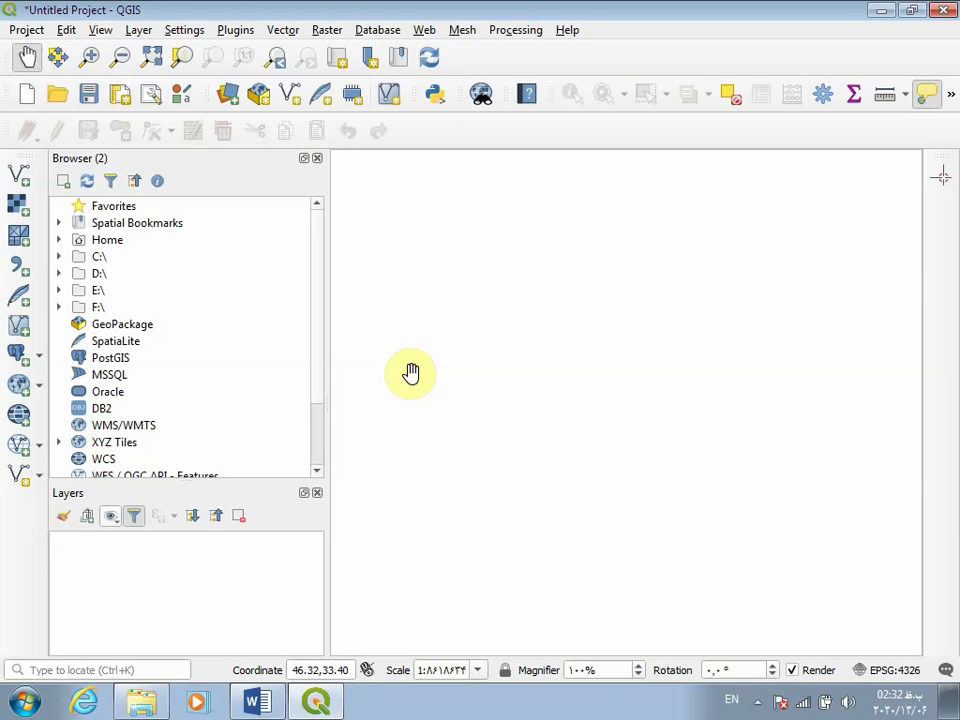
Choose C:\Iran-esfahan\ISFAHAN_PROVINCE\isfahan_province.shp as the source dataset for a new vector layer
key(ctrl+shift+v)
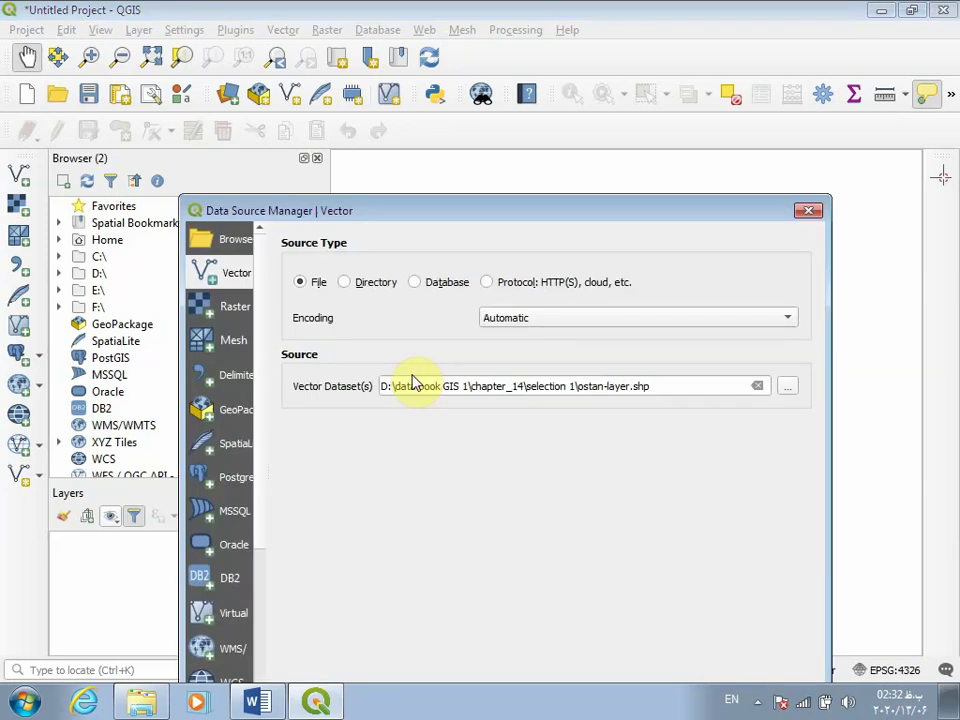
drag(621, 210, 596, 77)
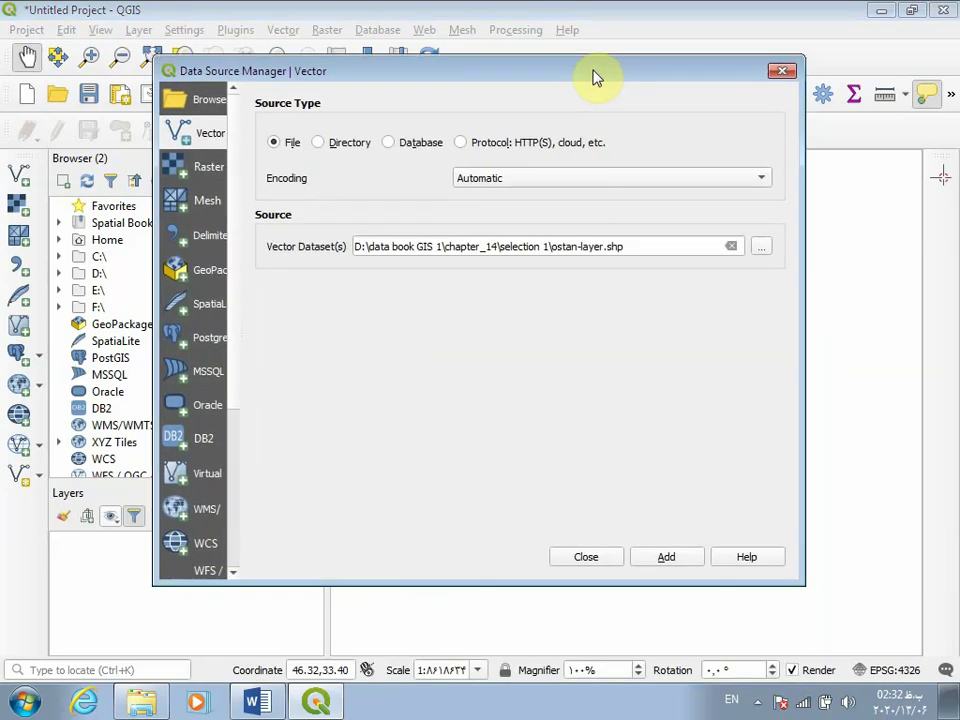
click(762, 247)
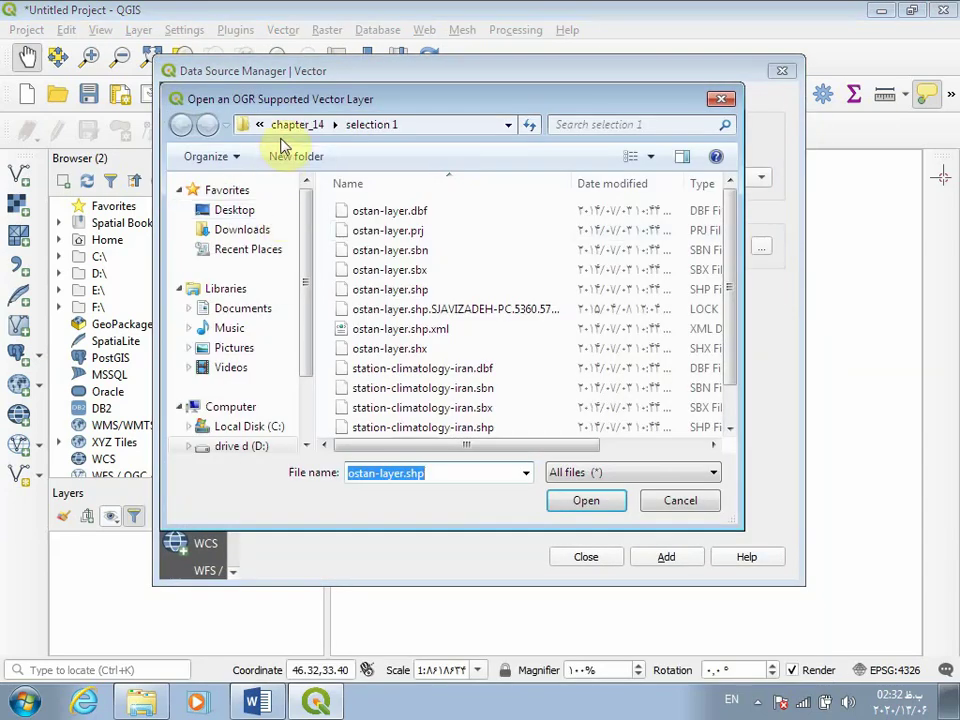
click(290, 124)
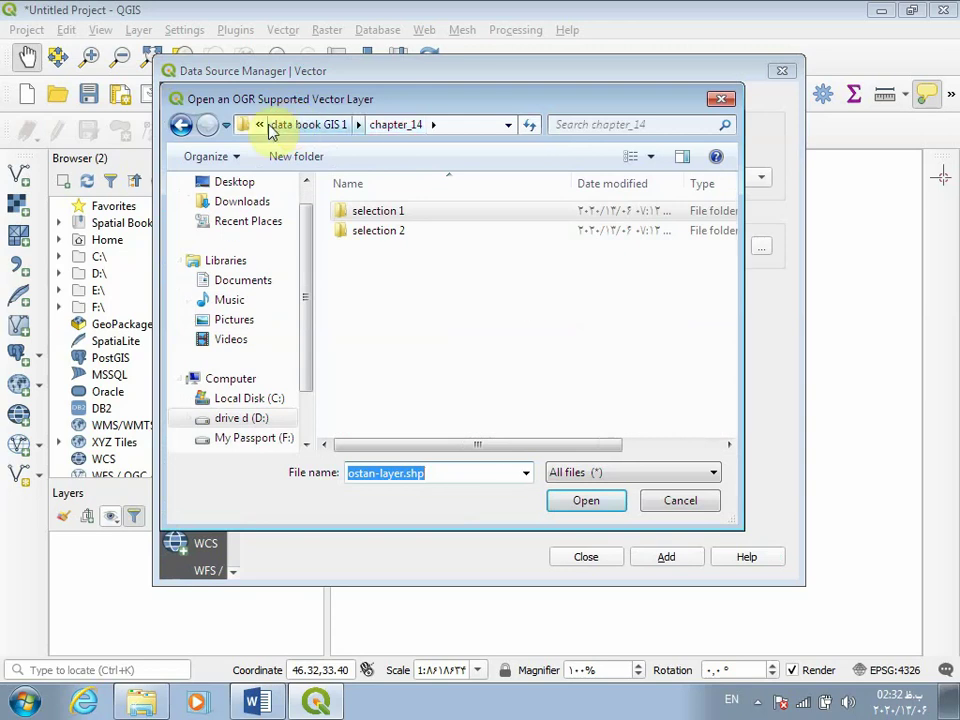
click(259, 124)
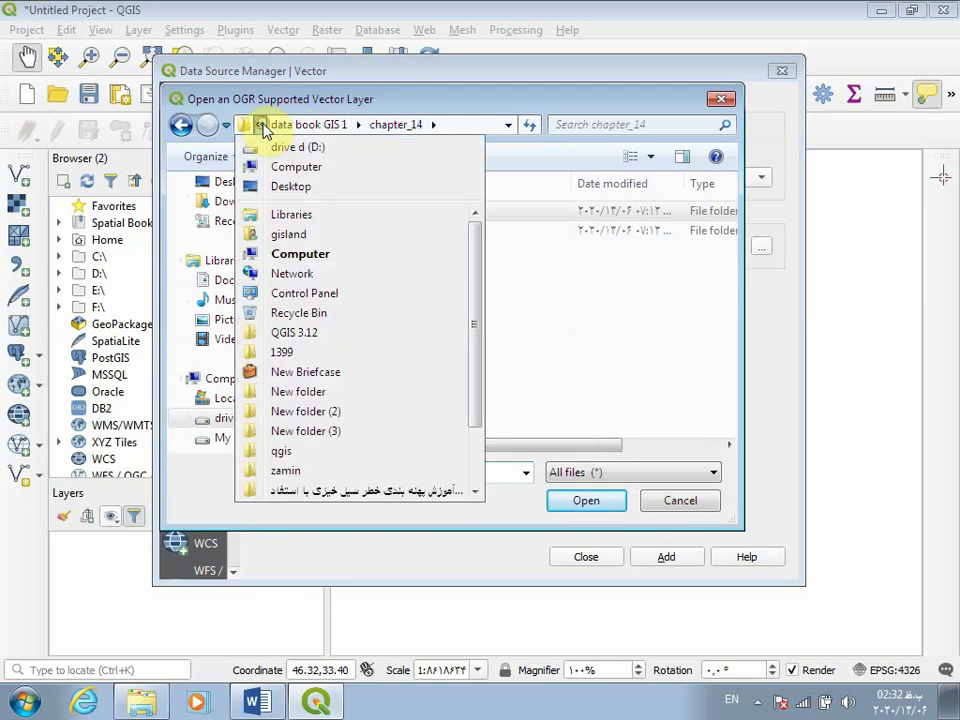
click(315, 167)
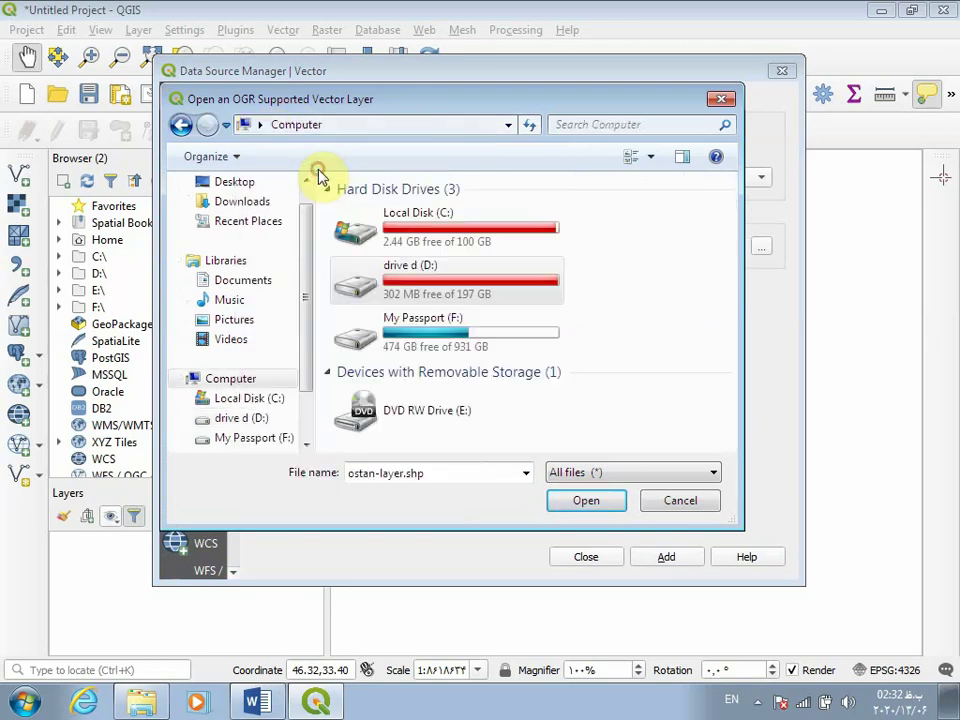
double_click(446, 238)
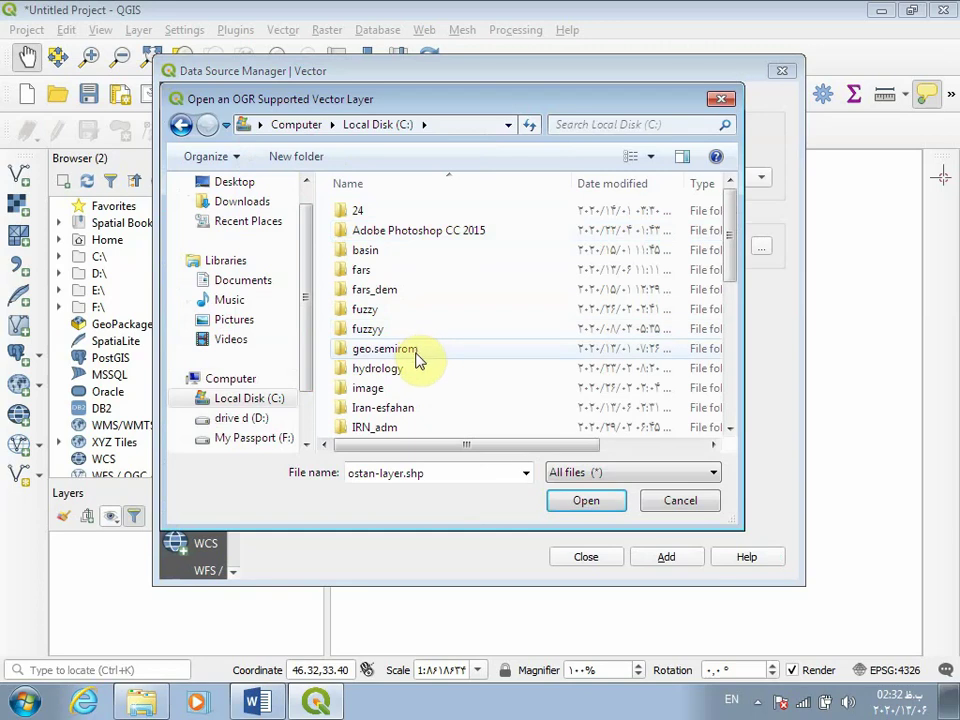
double_click(400, 408)
double_click(394, 254)
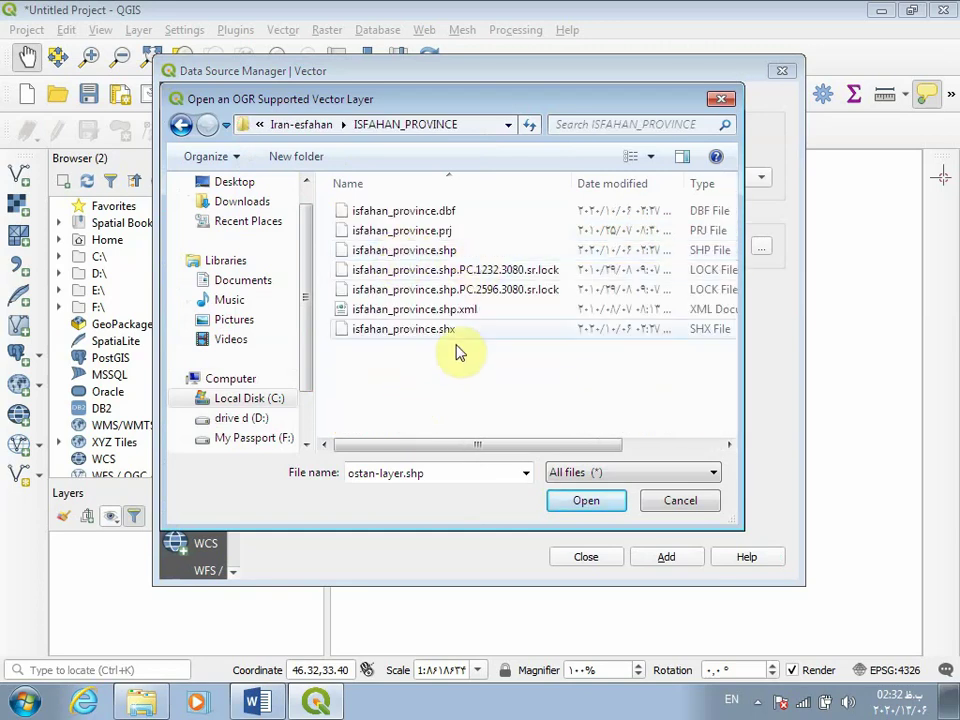
double_click(434, 252)
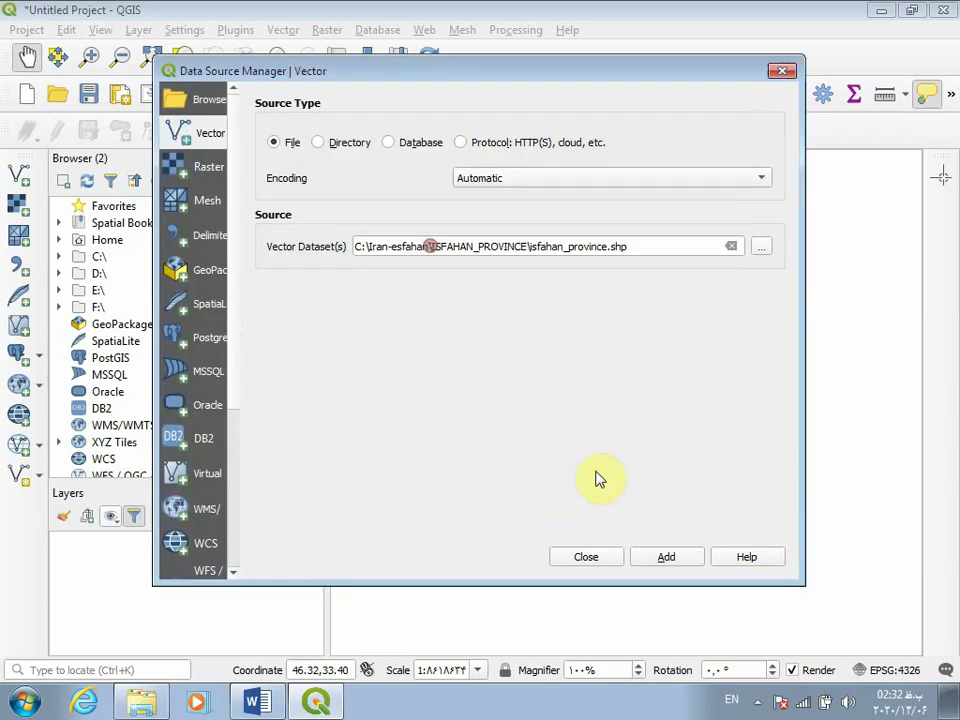
Add the chosen shapefile to the map and close the Data Source Manager
click(645, 559)
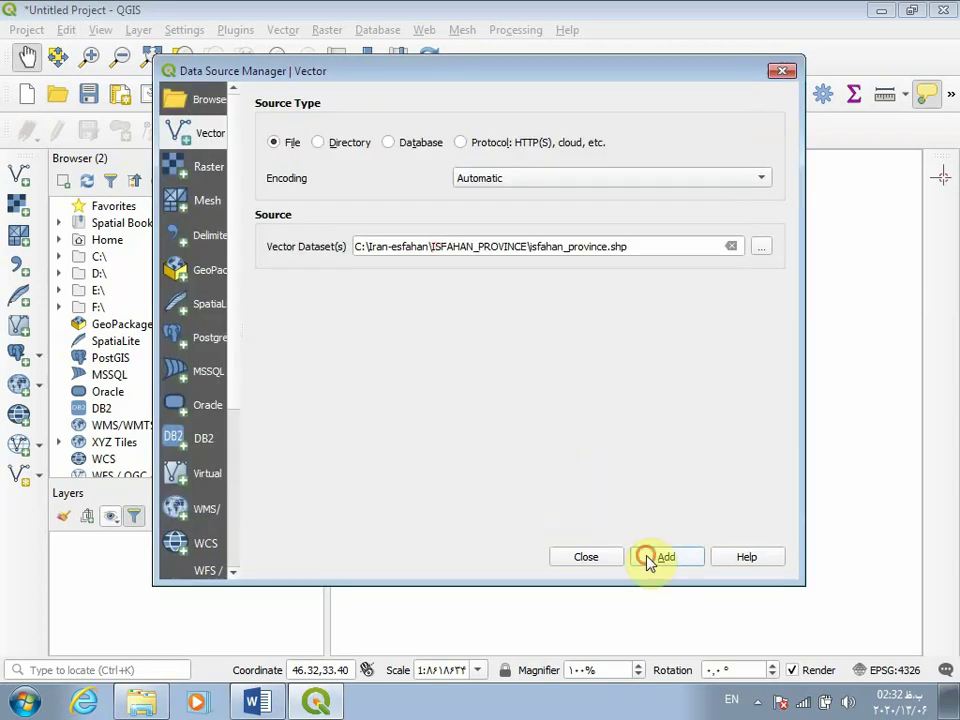
click(564, 553)
drag(591, 371, 593, 368)
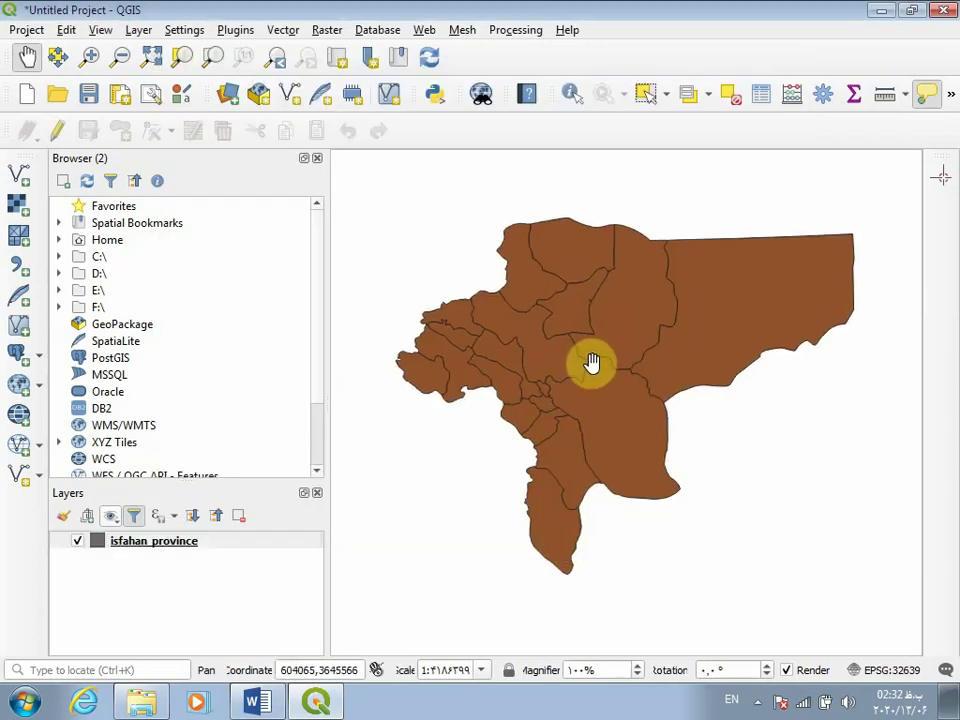
View the isfahan_province layer's attribute table, close it, and reopen and close it once more
click(189, 545)
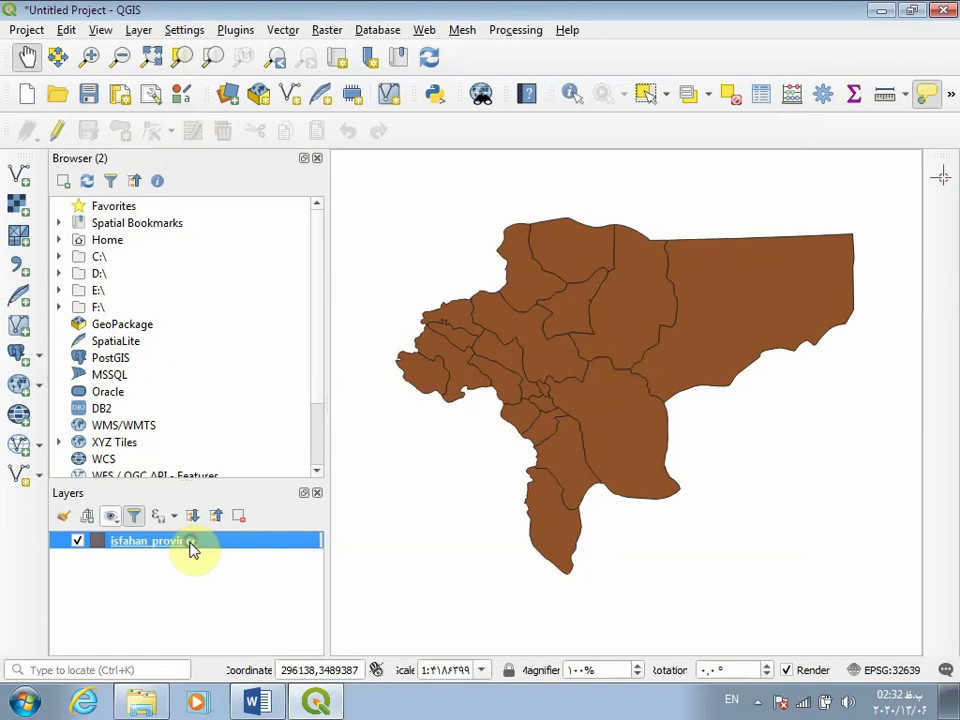
right_click(189, 545)
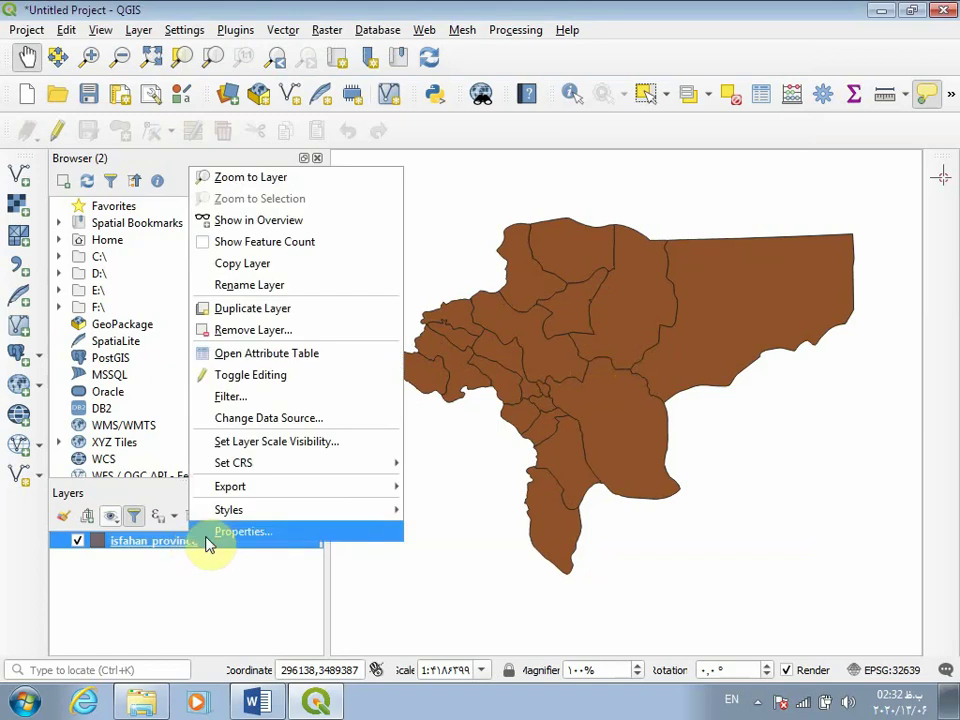
click(282, 354)
click(914, 9)
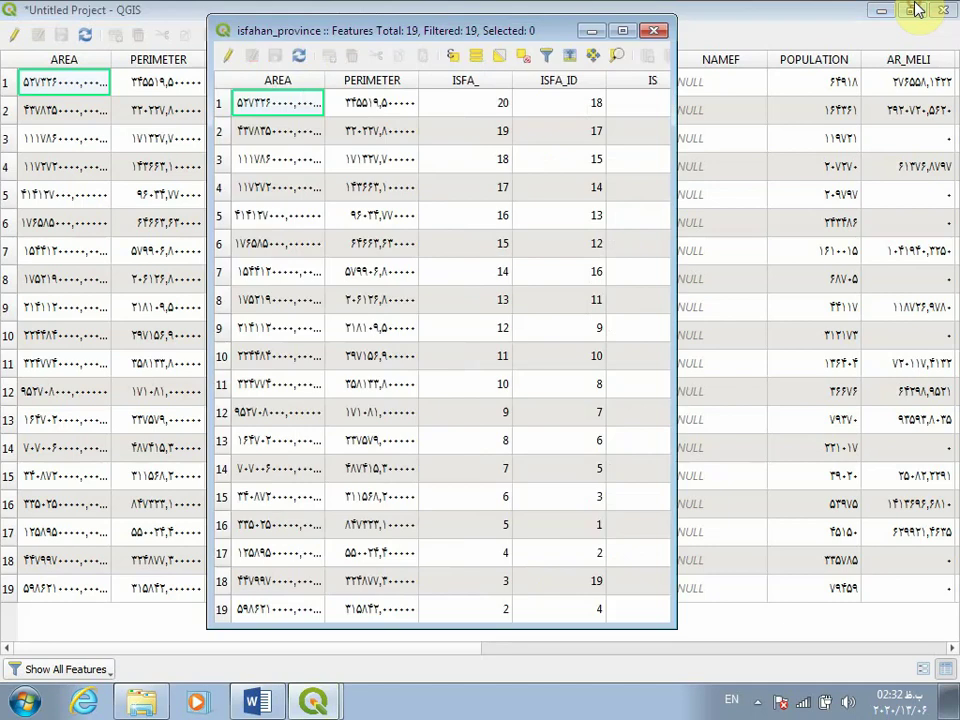
click(655, 31)
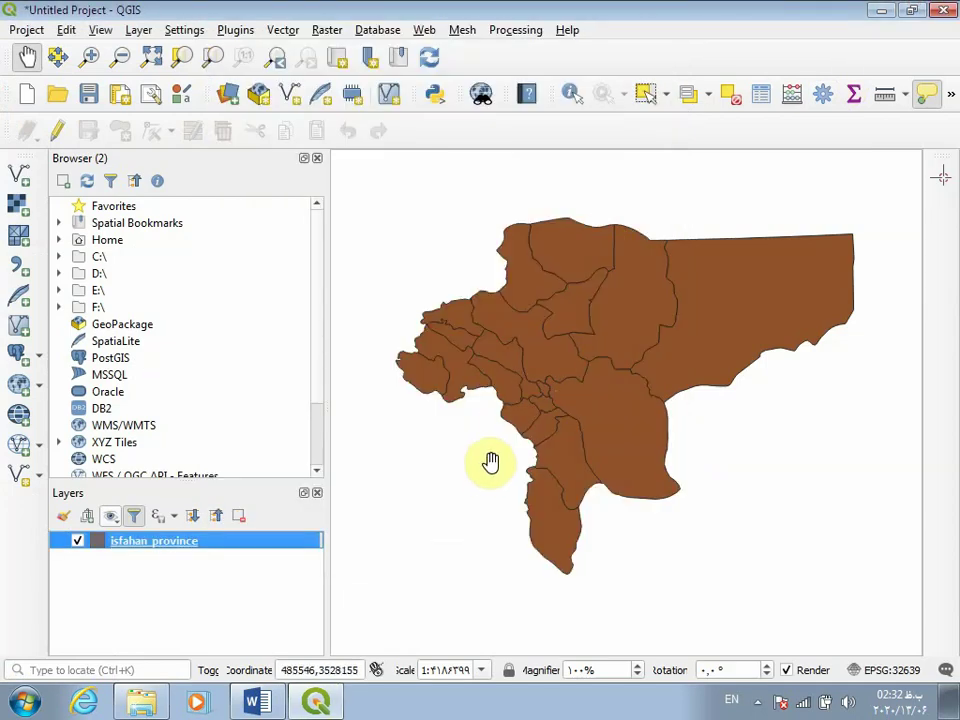
key(F6)
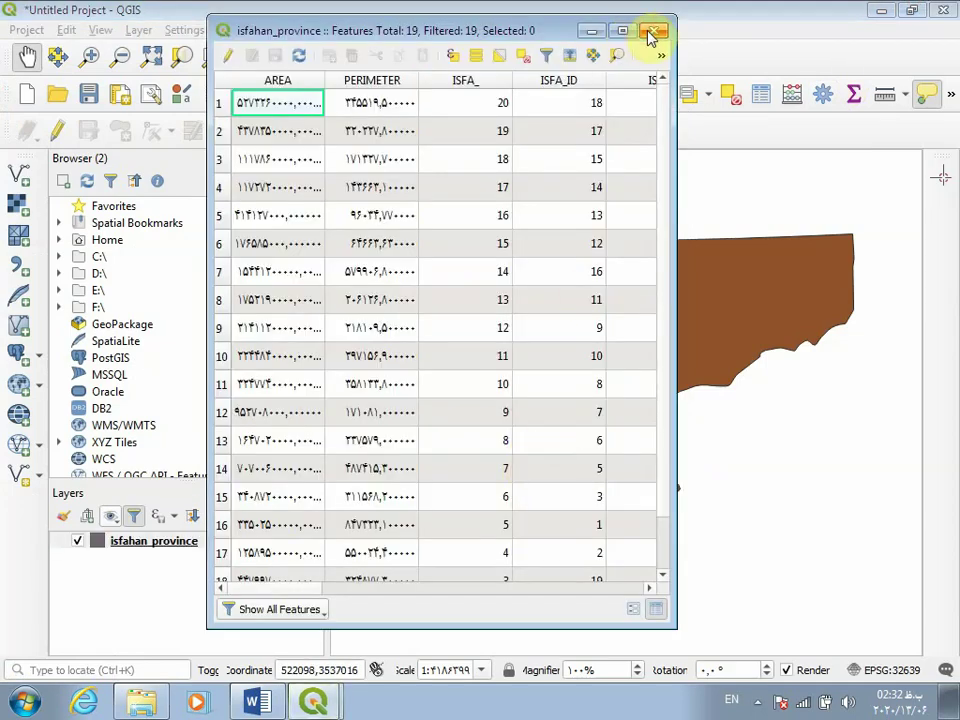
click(655, 31)
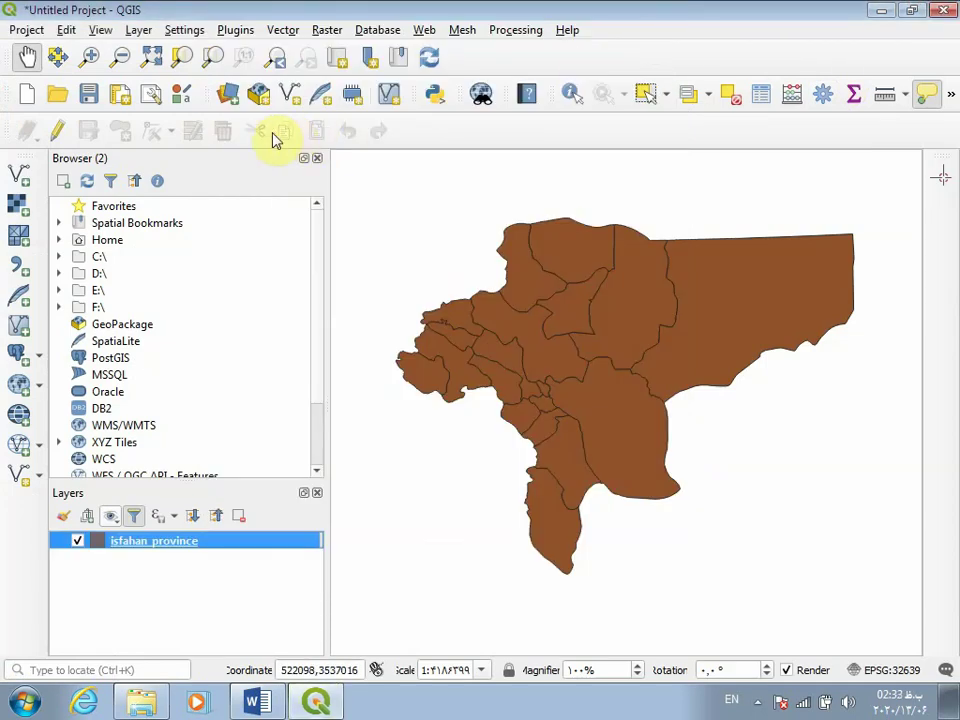
Select rows 2 to 11 in the isfahan_province attribute table and move the table aside to inspect the matching polygons
click(760, 98)
drag(497, 28, 437, 10)
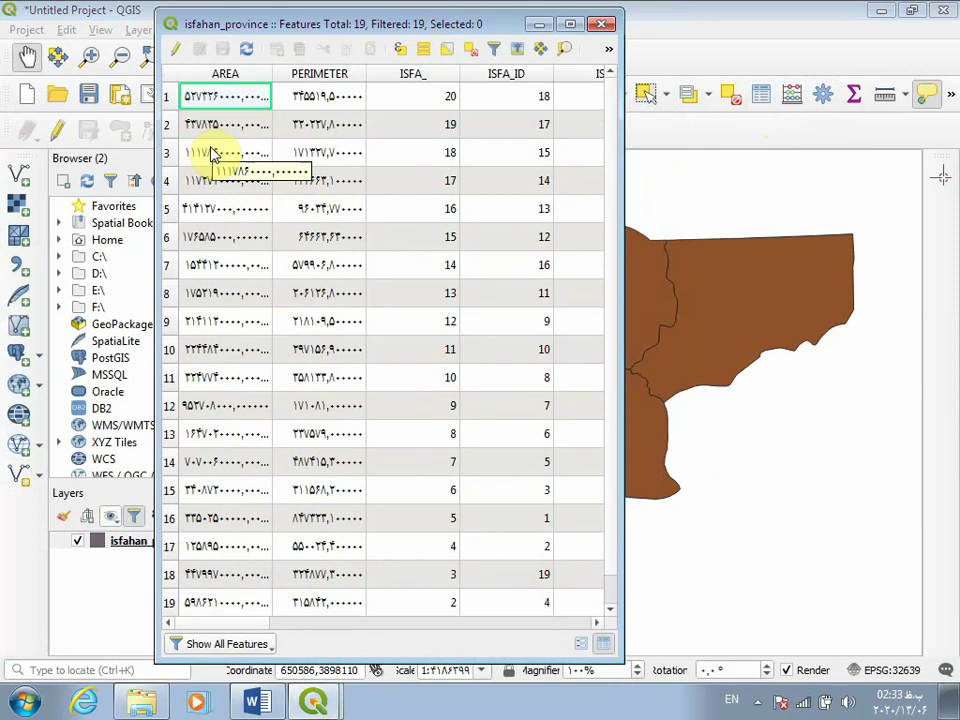
click(167, 100)
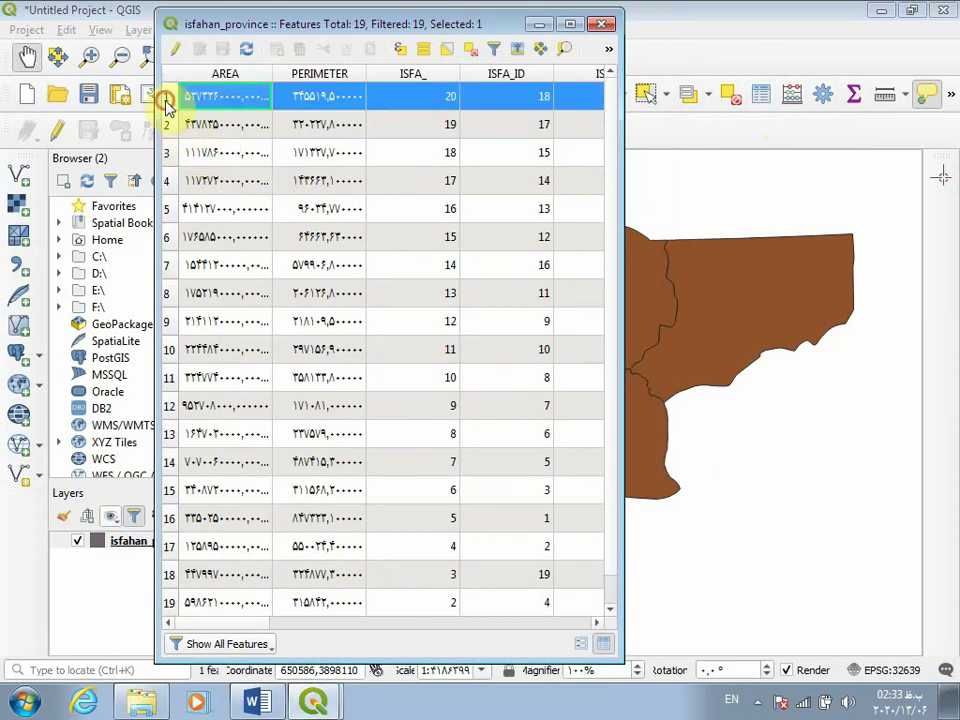
click(167, 125)
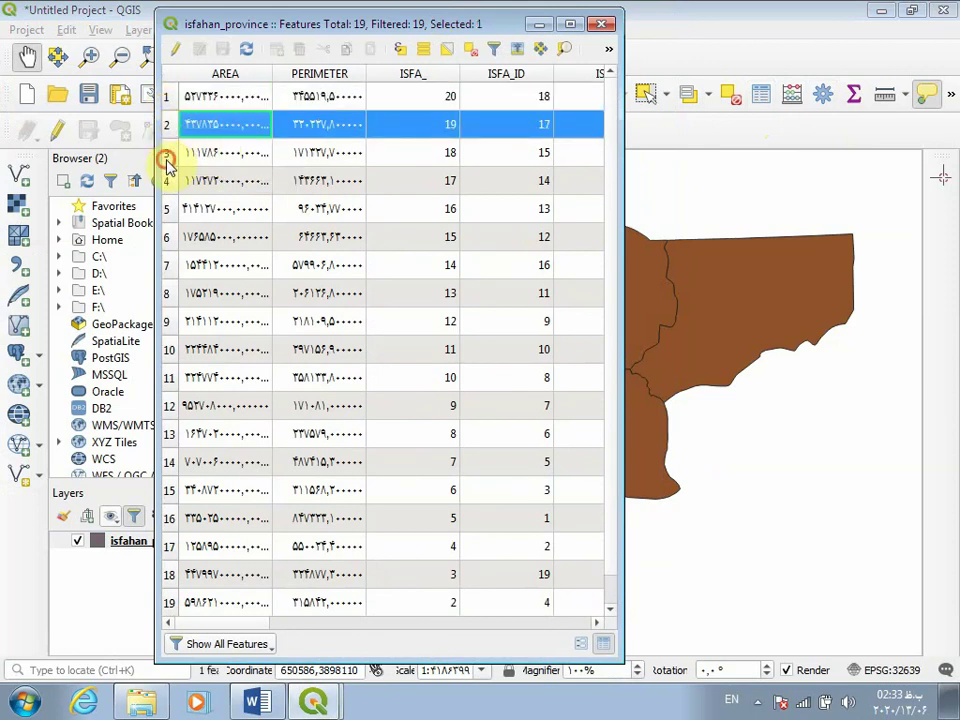
drag(167, 130, 167, 377)
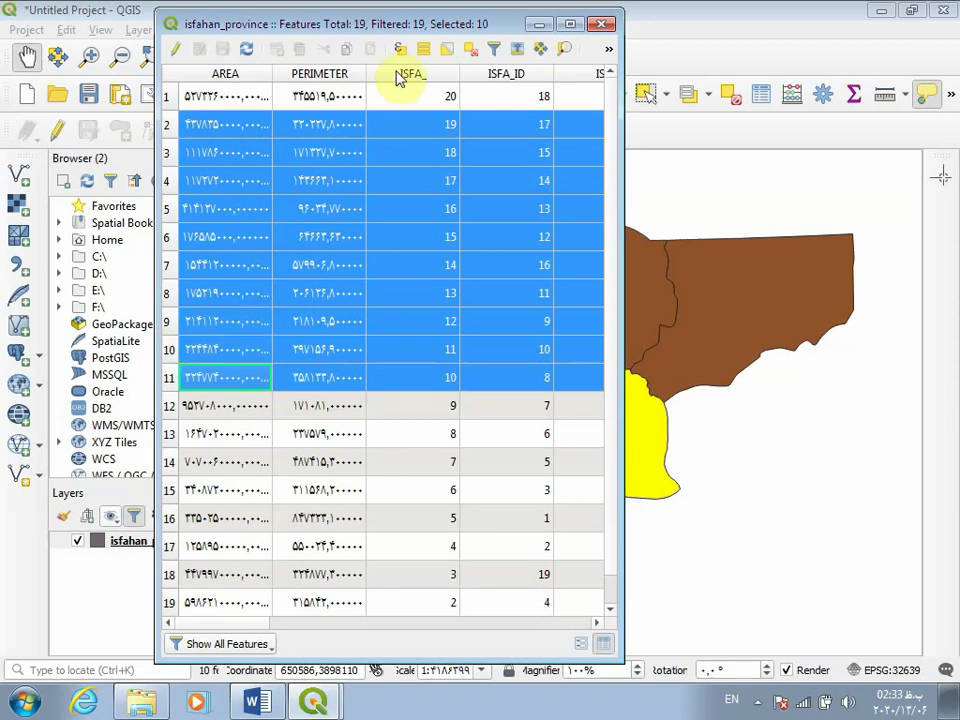
drag(409, 24, 237, 18)
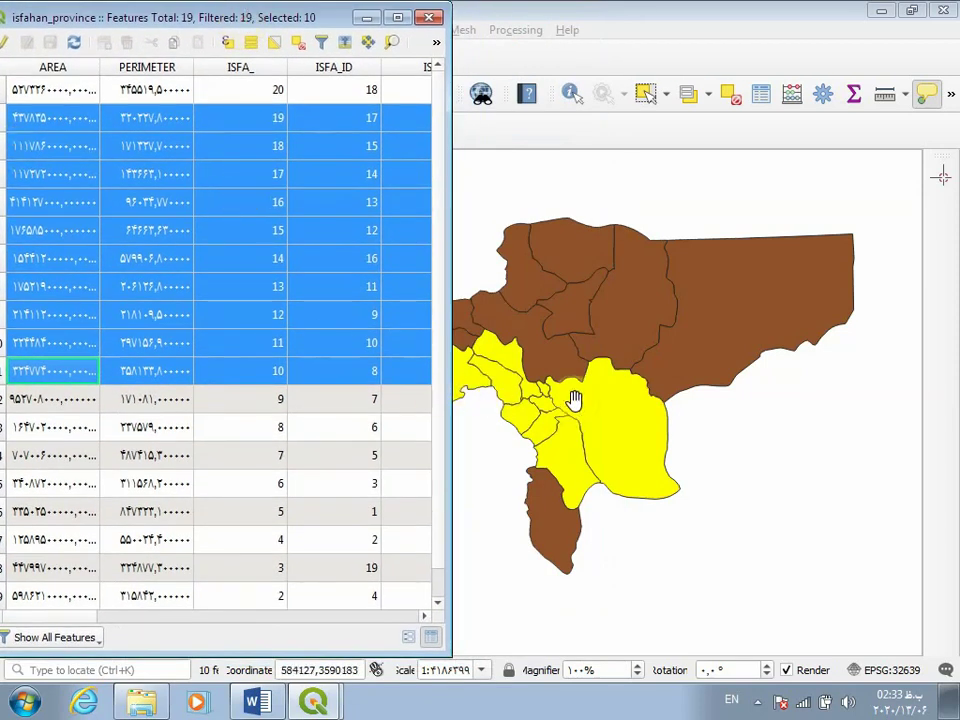
click(592, 362)
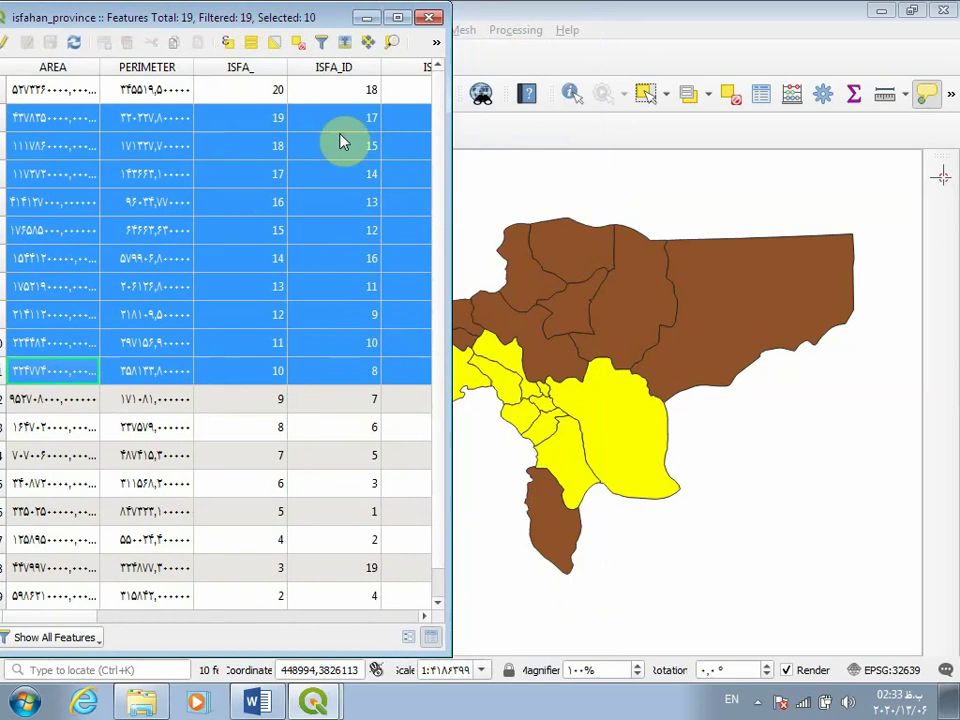
Close the attribute table and deselect all features of the layer
drag(246, 21, 210, 184)
click(414, 184)
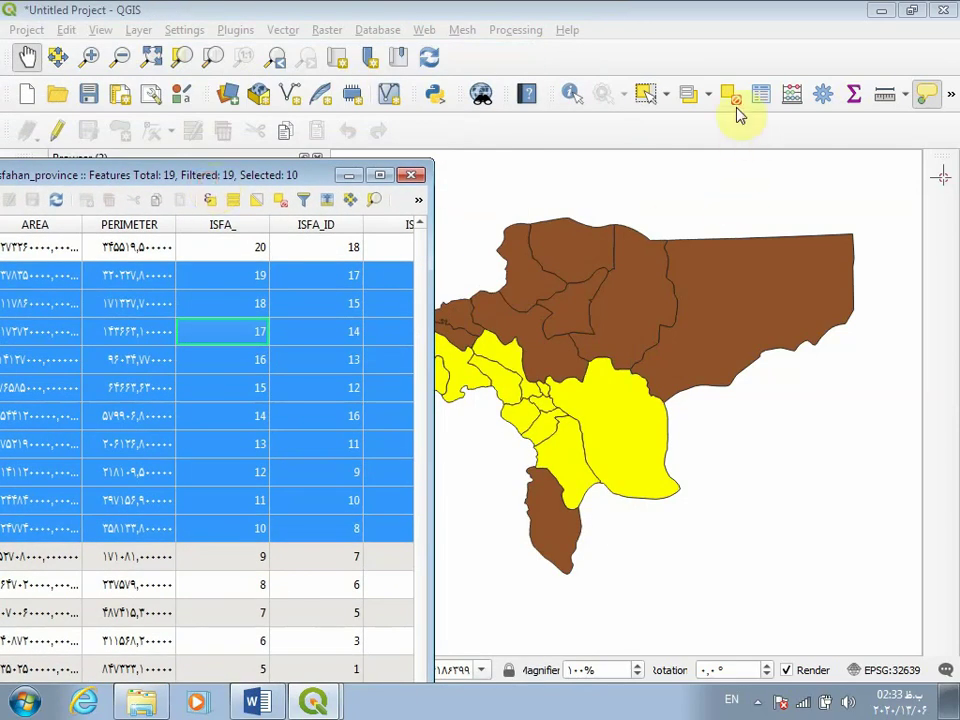
click(731, 96)
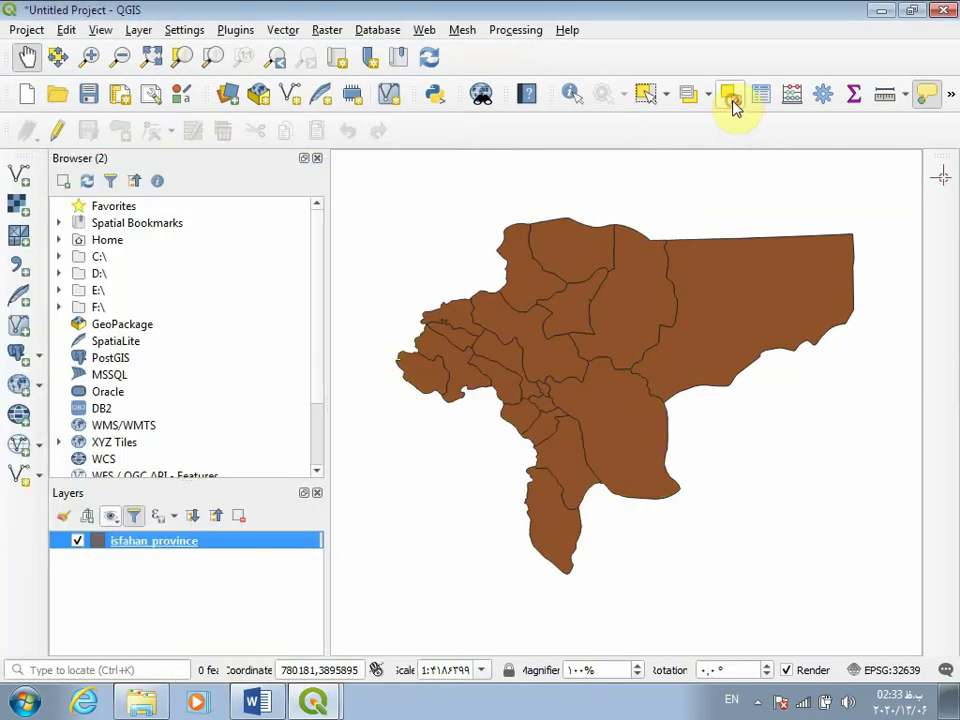
Open the isfahan_province attribute table, enlarge its window, and look through the records
right_click(184, 544)
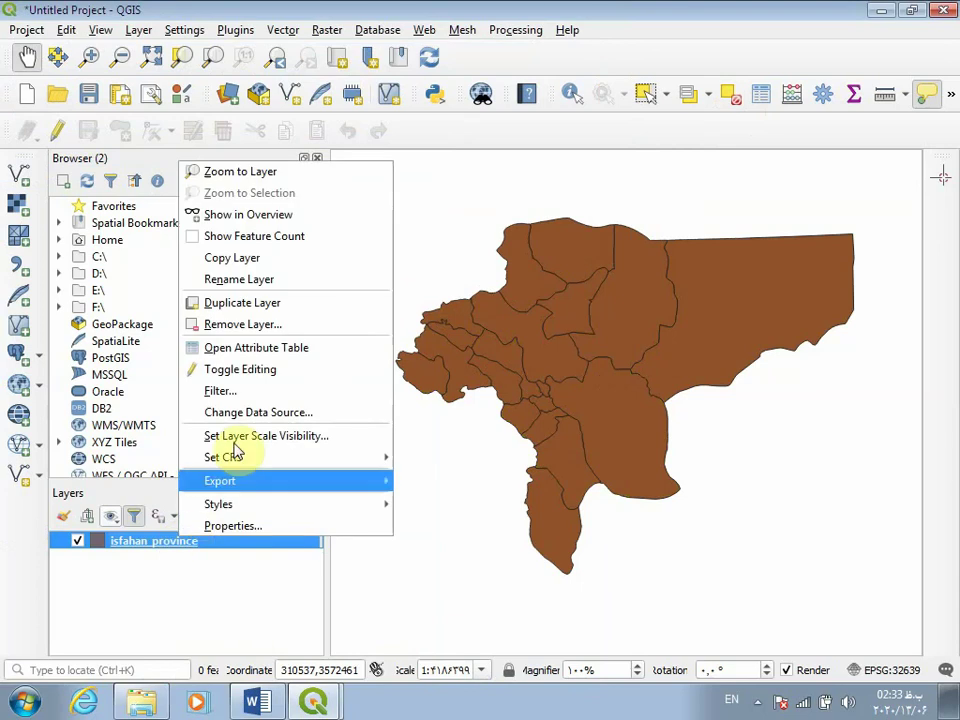
click(279, 358)
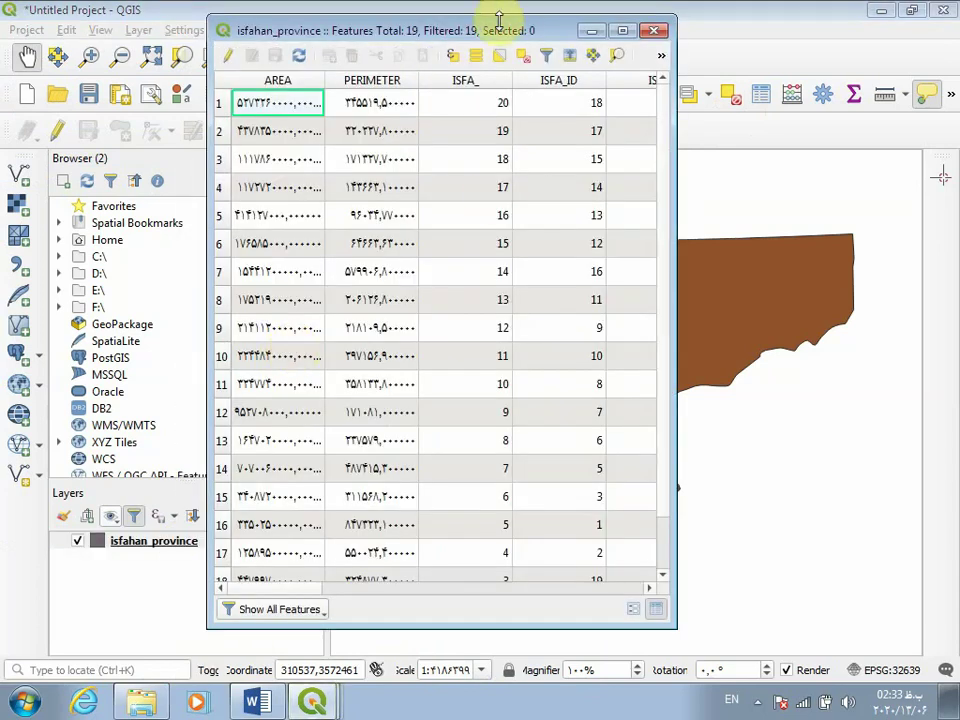
drag(498, 20, 375, 105)
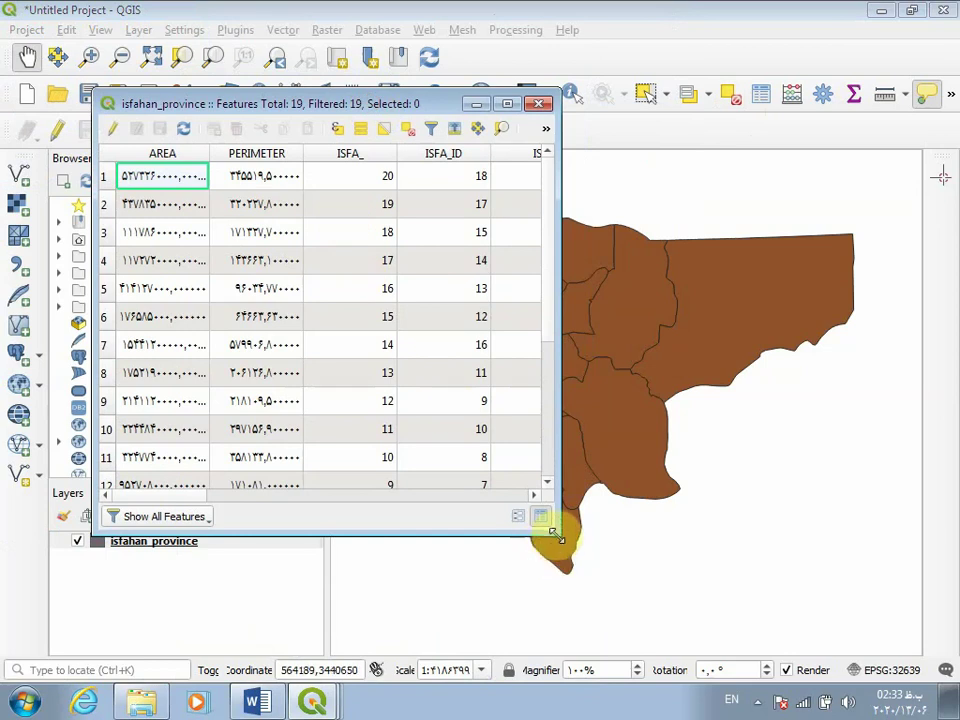
drag(553, 540, 593, 655)
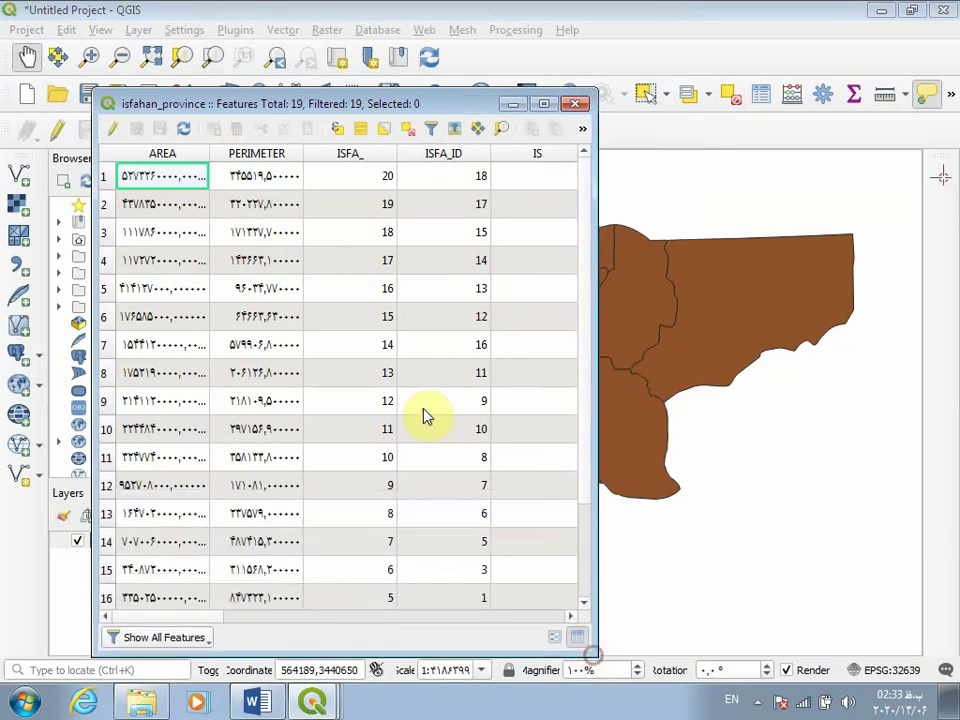
scroll(424, 416, down, 1)
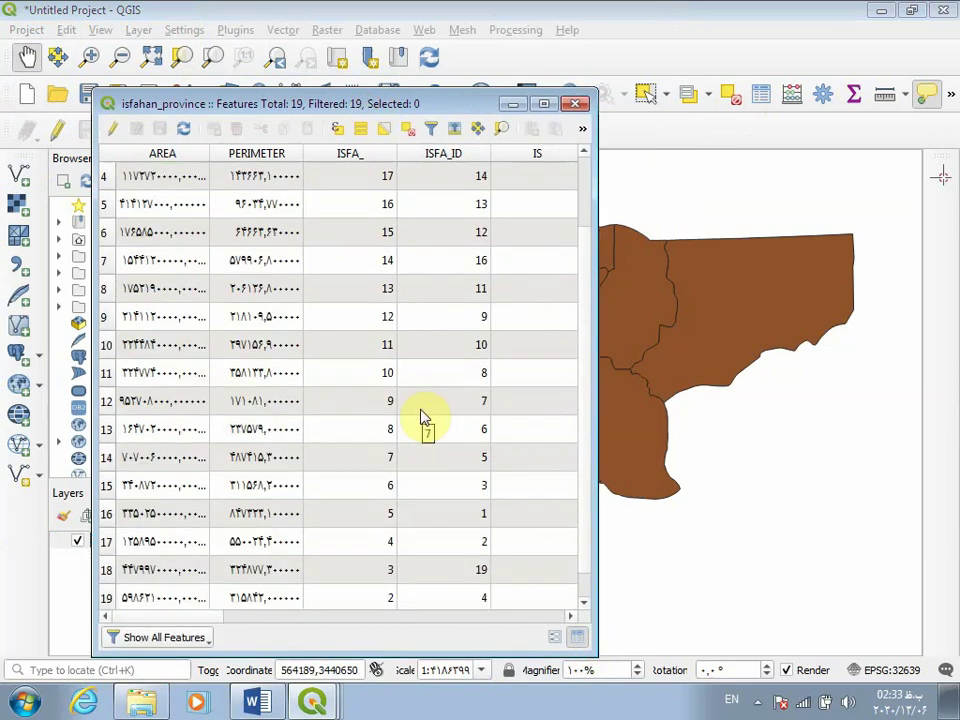
scroll(424, 416, up, 1)
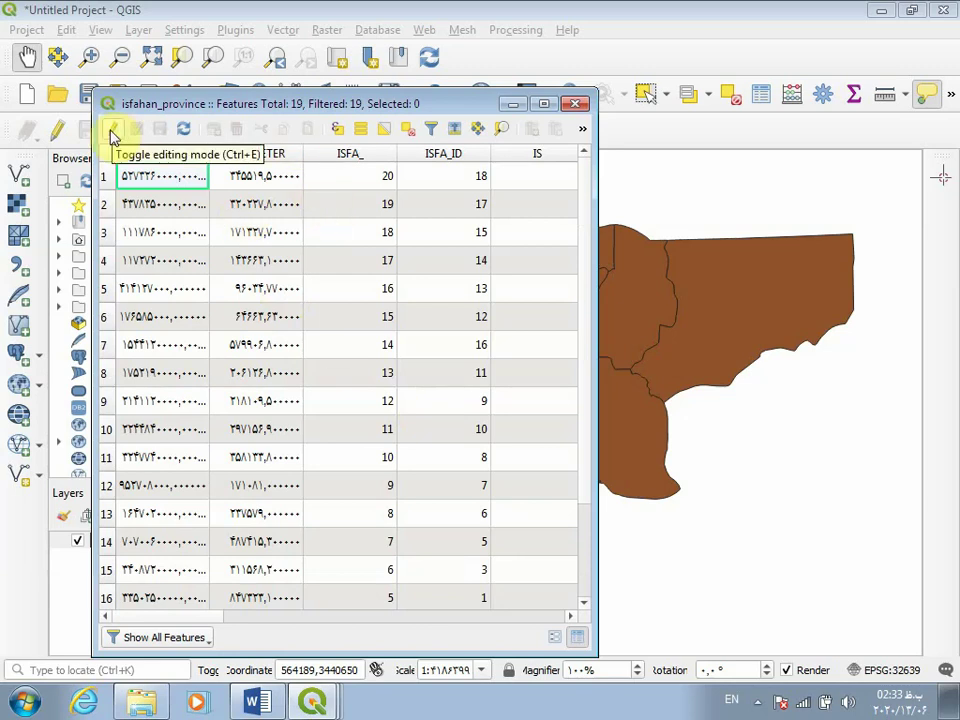
Open Select by Expression for the isfahan_province layer and close it without entering an expression
drag(212, 103, 220, 58)
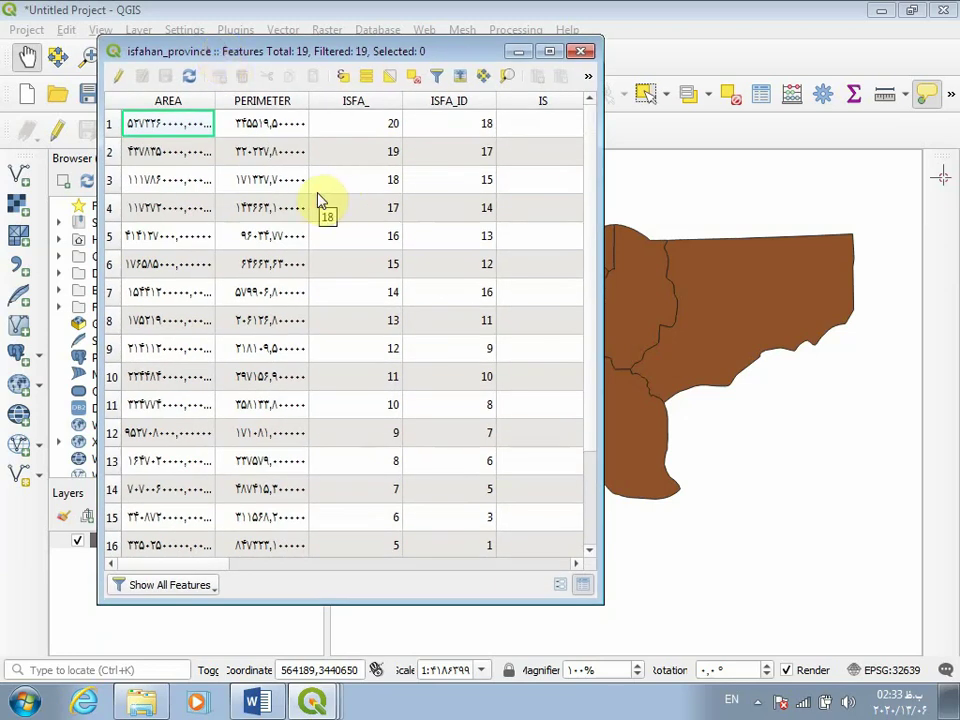
click(343, 78)
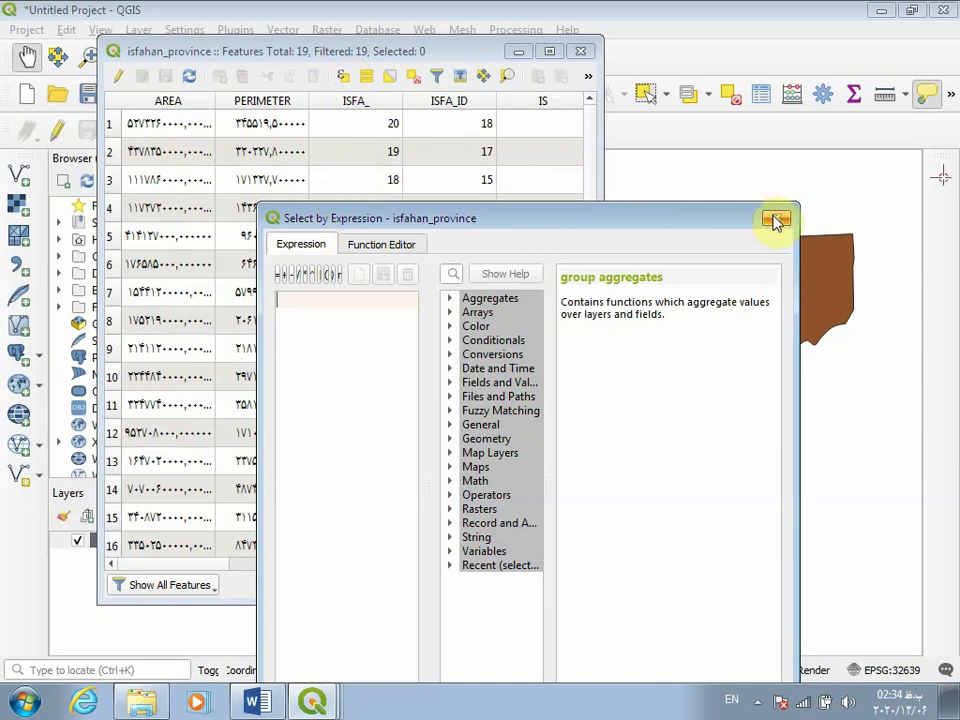
click(777, 220)
Maximize the attribute table to examine all its fields, and restore it to a smaller window over the map
click(549, 51)
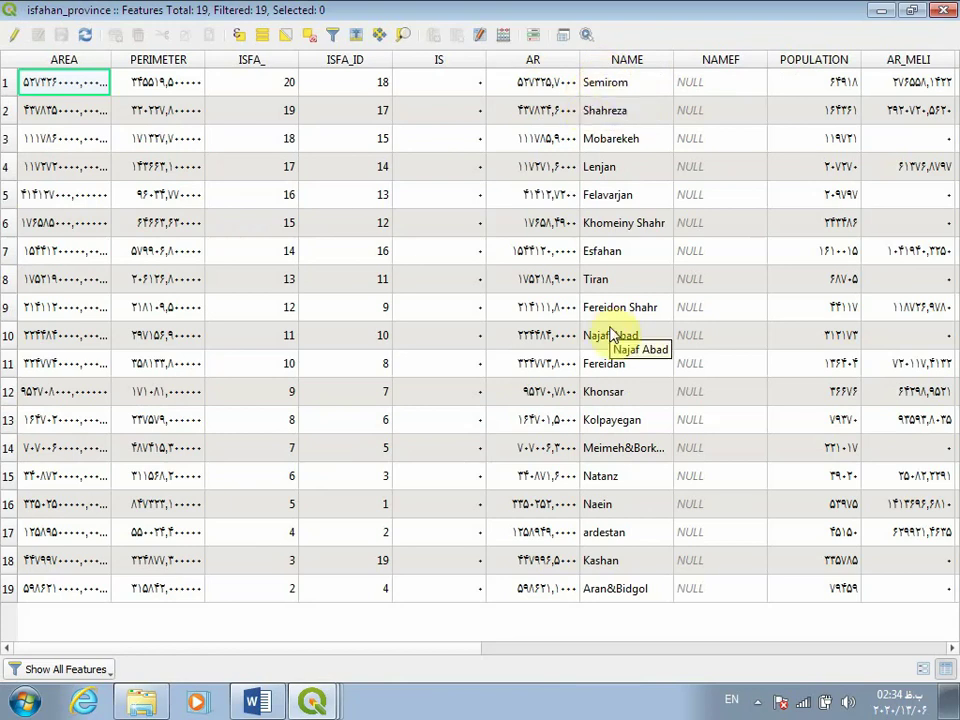
click(918, 11)
drag(381, 51, 401, 51)
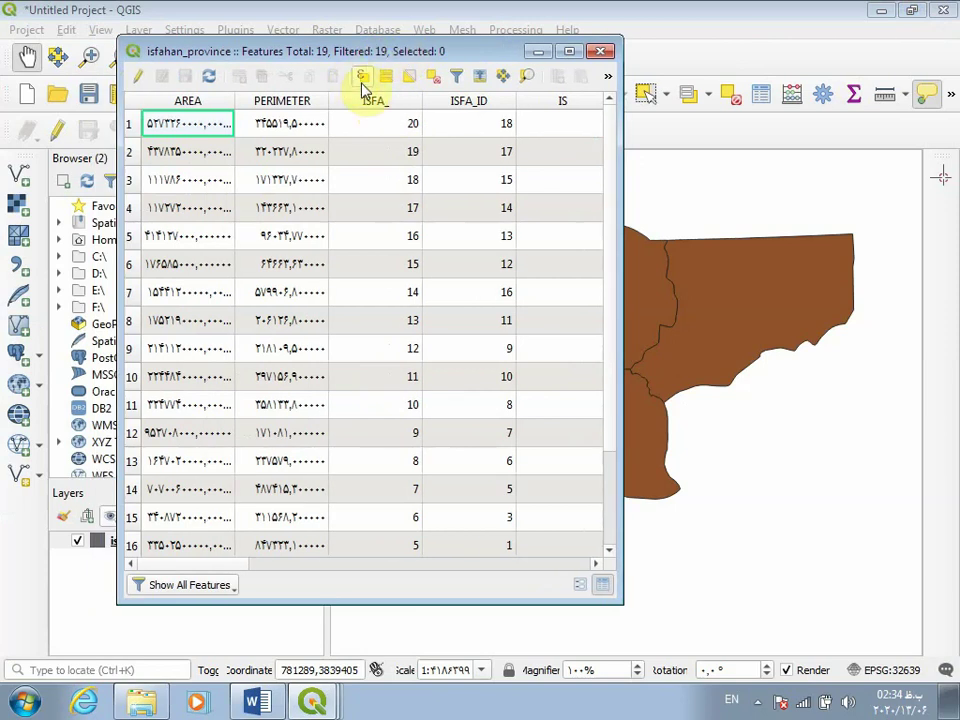
Open Select by Expression for isfahan_province, enlarge its window, search the functions for "pop", and add the POPULATION field to the expression
click(362, 79)
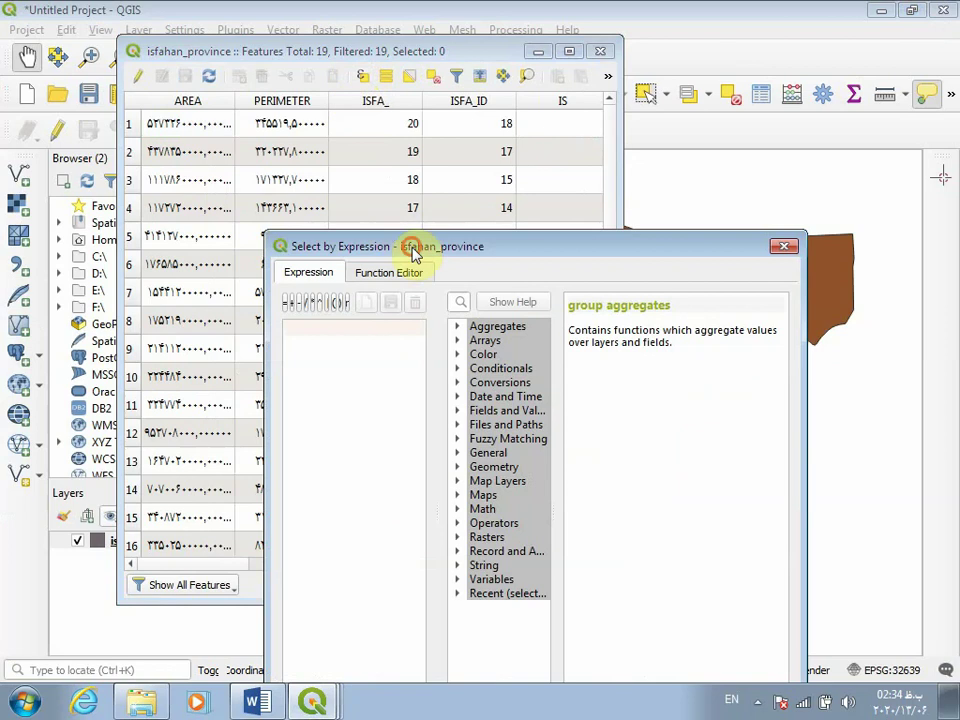
drag(415, 246, 358, 80)
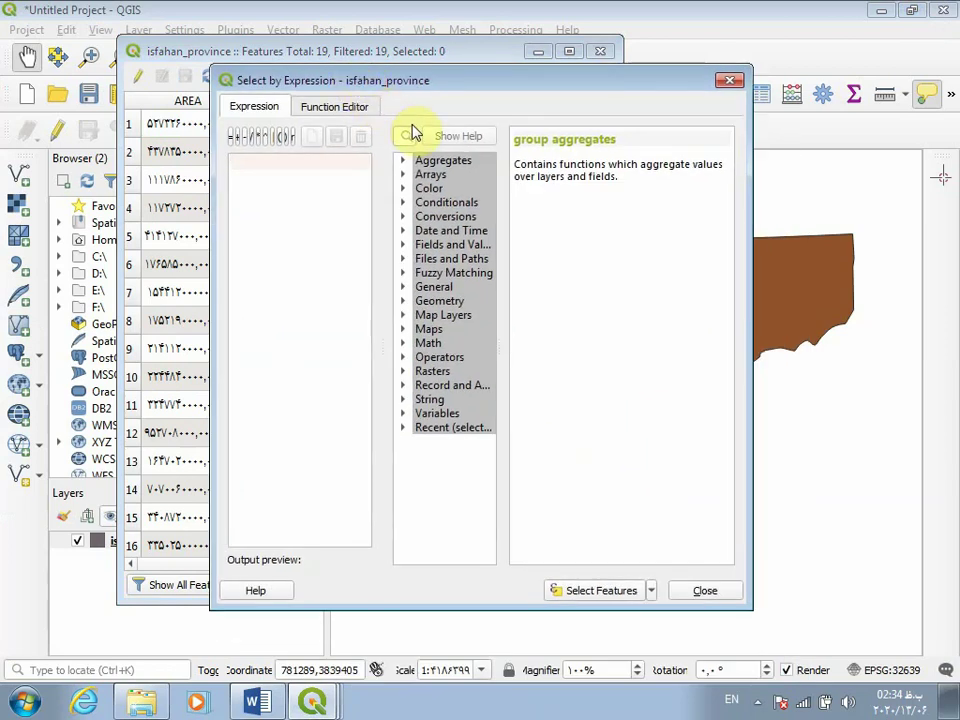
drag(472, 90, 486, 161)
drag(229, 254, 81, 253)
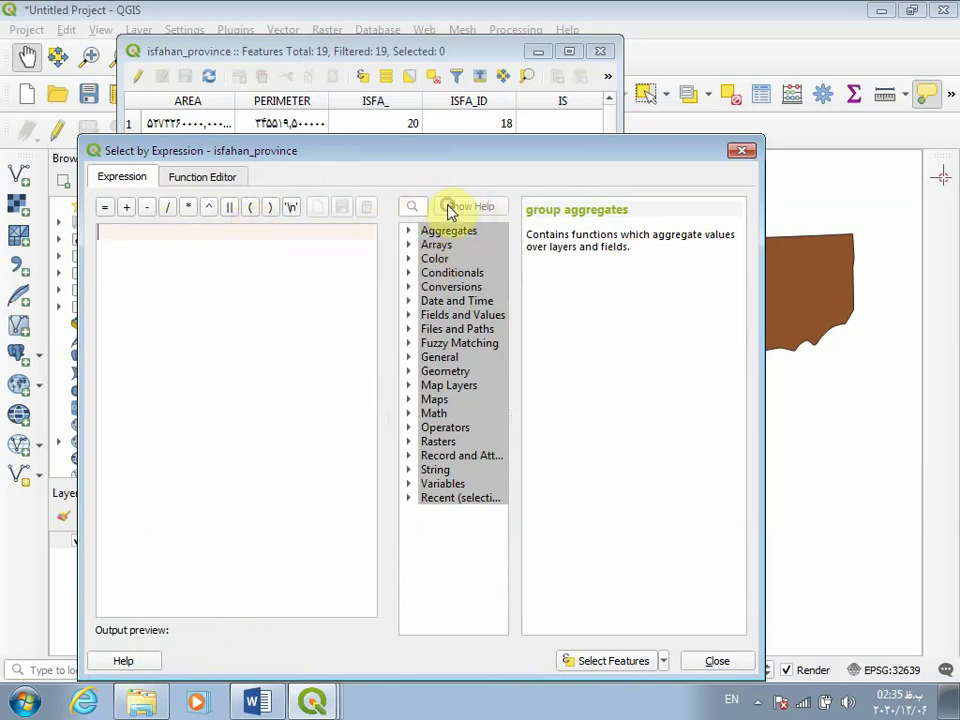
click(412, 207)
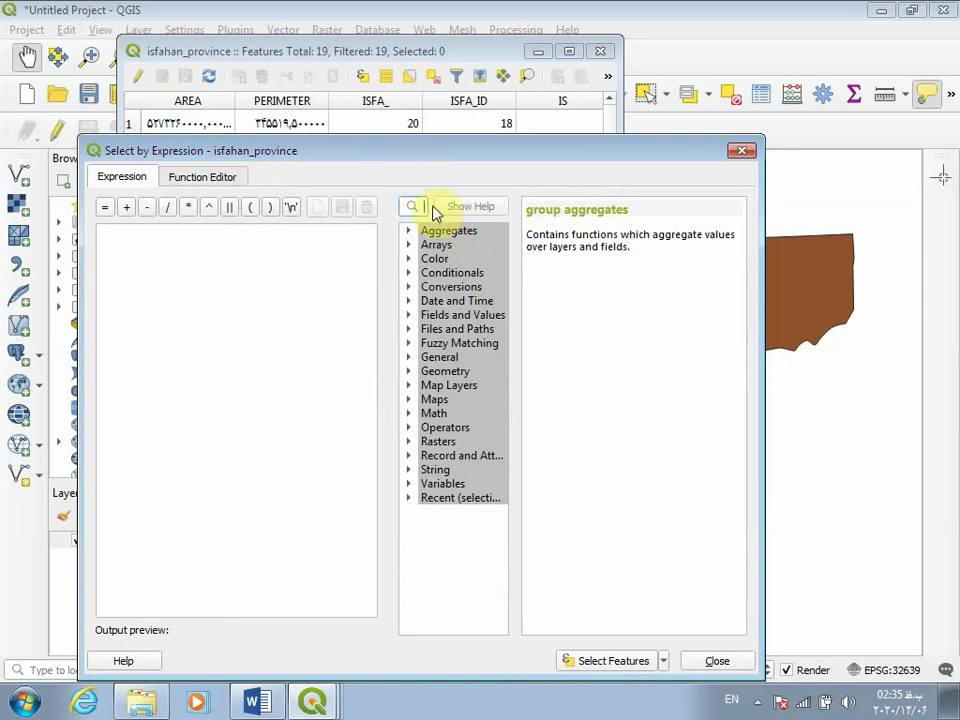
text(pop)
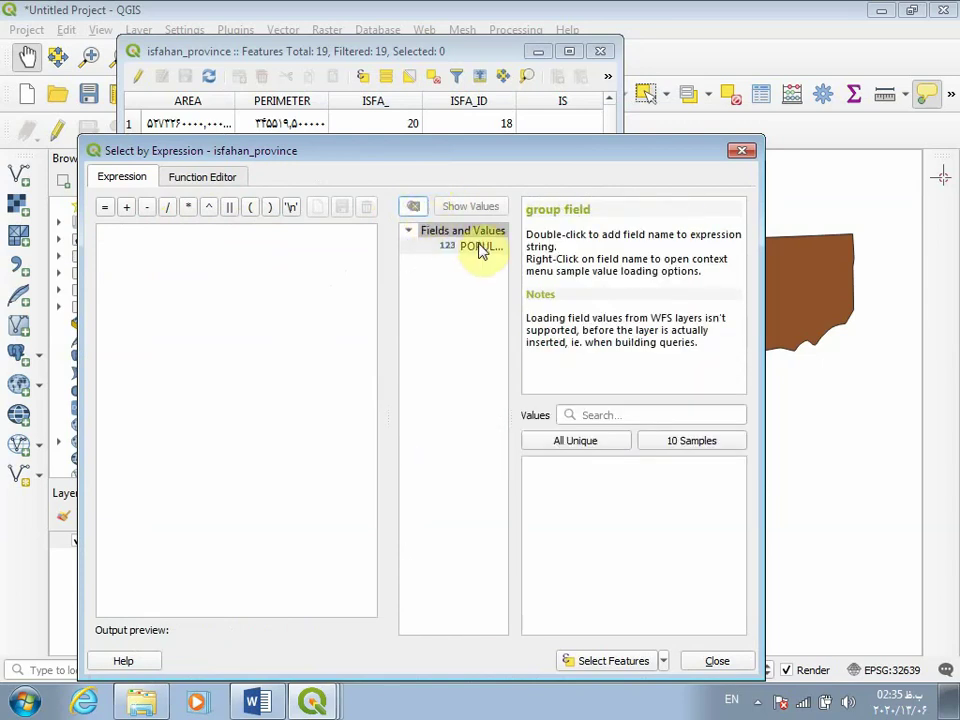
drag(765, 236, 952, 276)
double_click(578, 247)
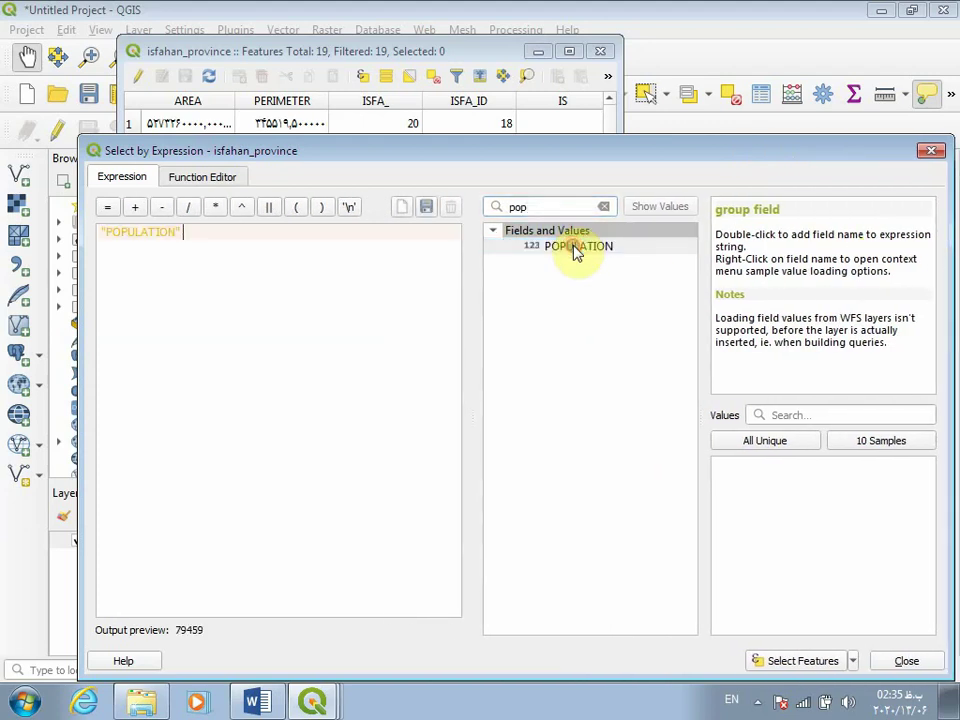
Bring the attribute table forward and widen it to examine the POPULATION column, and return to the Select by Expression window
click(400, 52)
drag(400, 55, 472, 44)
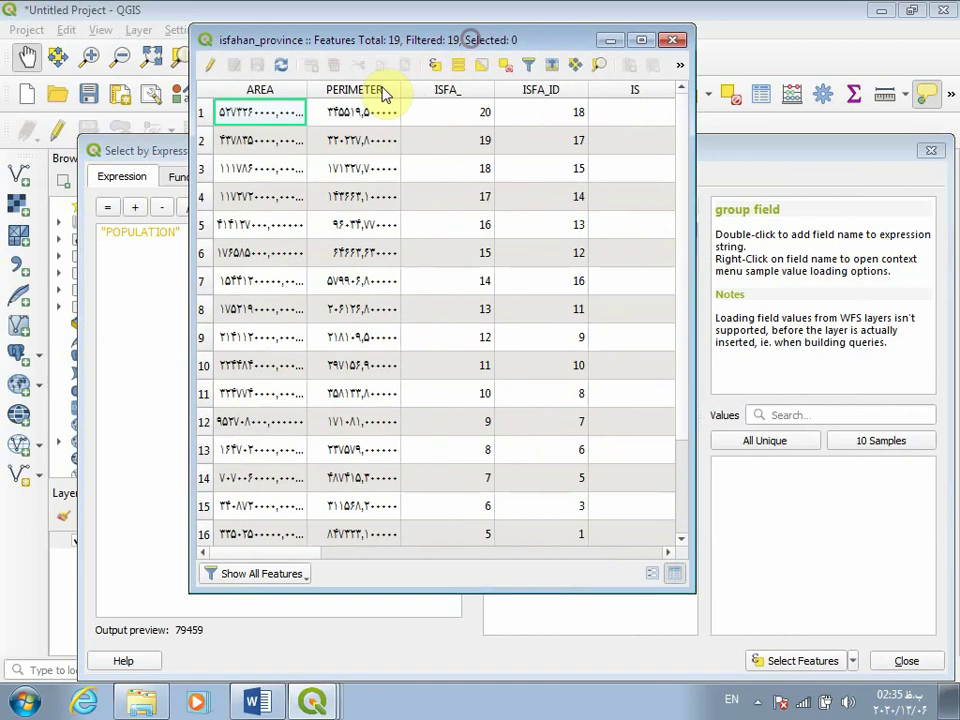
drag(192, 131, 3, 140)
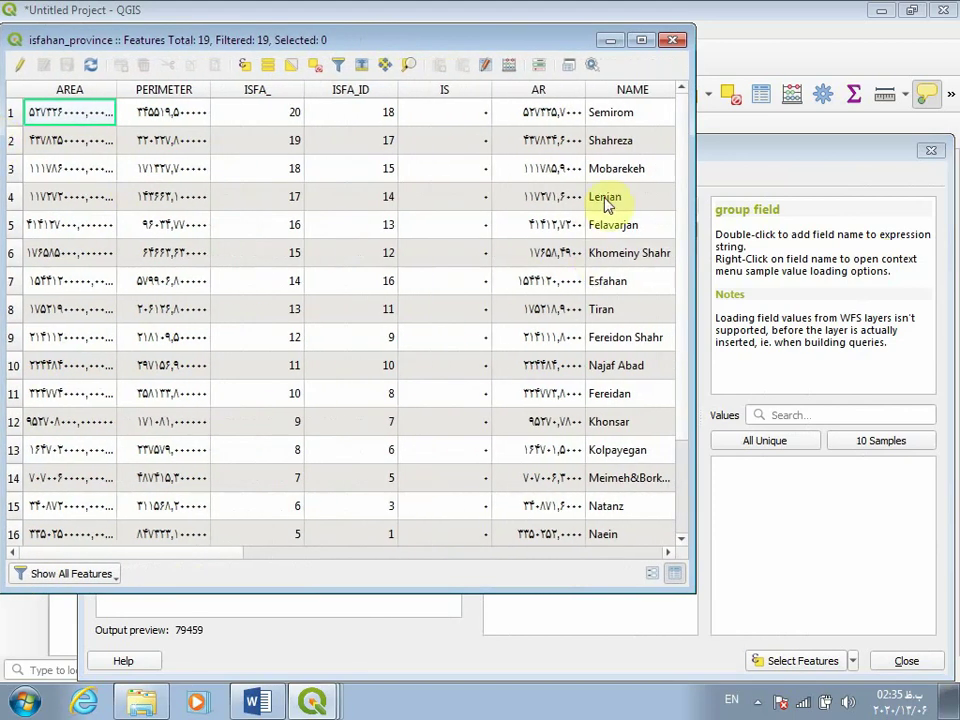
drag(692, 184, 951, 205)
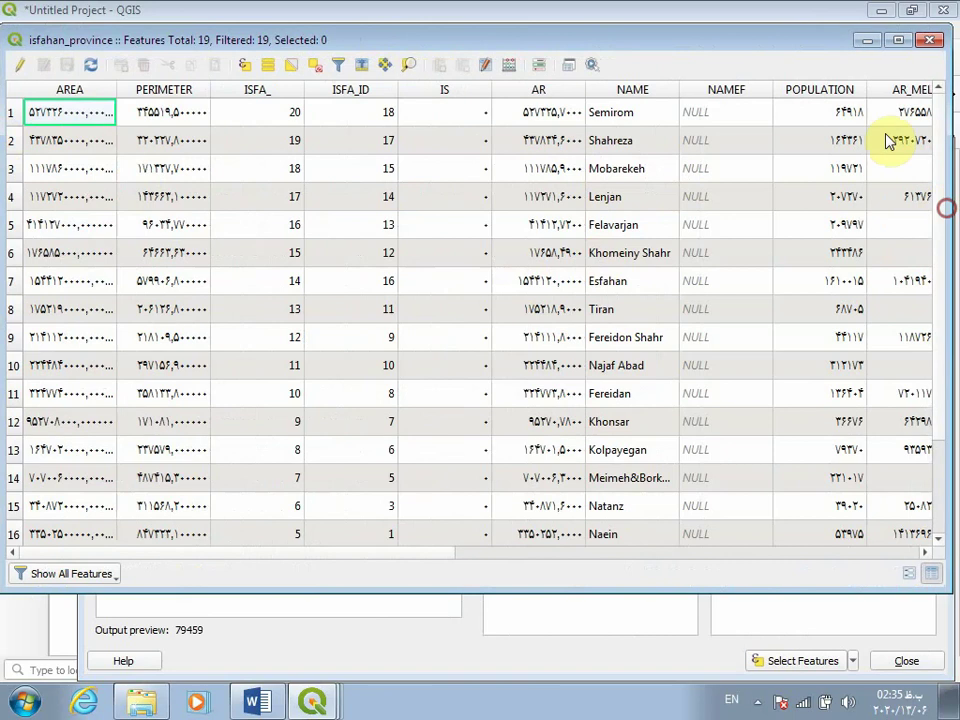
click(583, 628)
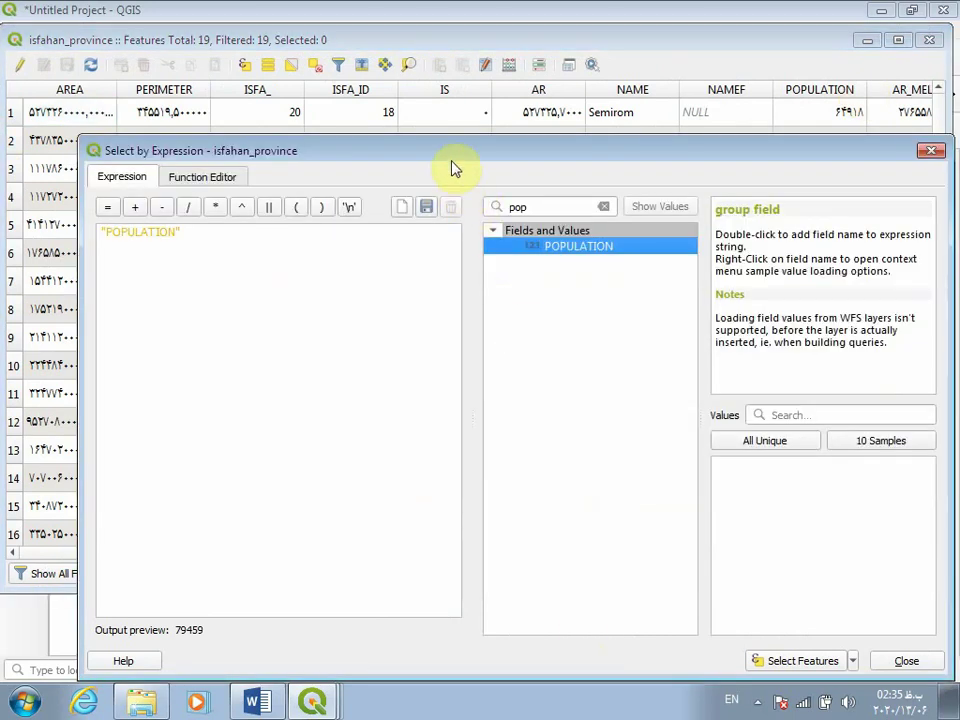
drag(452, 168, 428, 121)
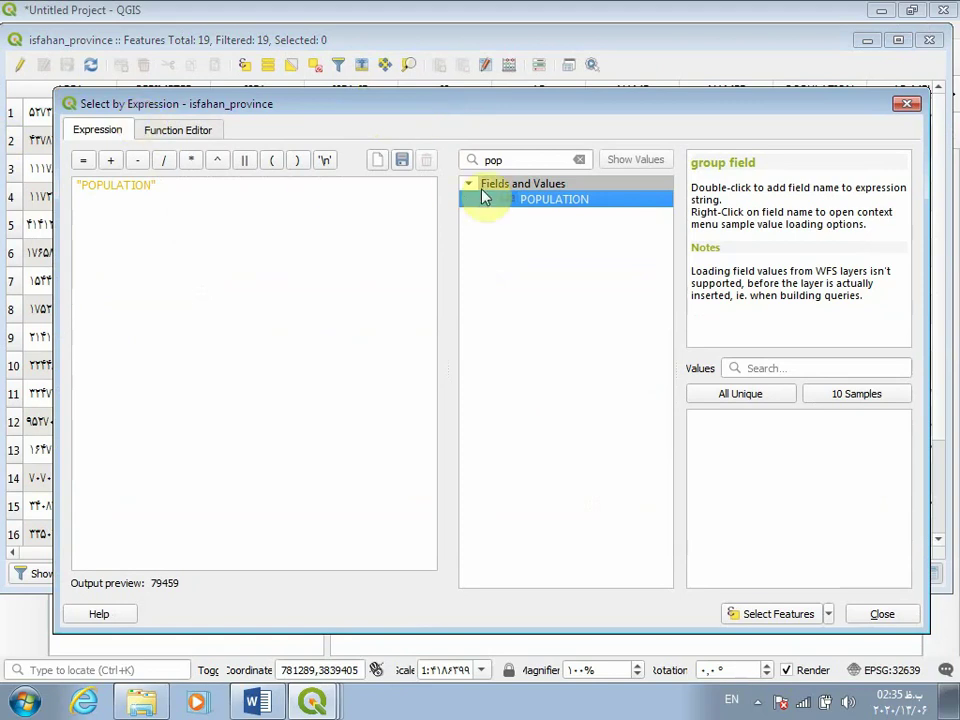
drag(536, 113, 539, 102)
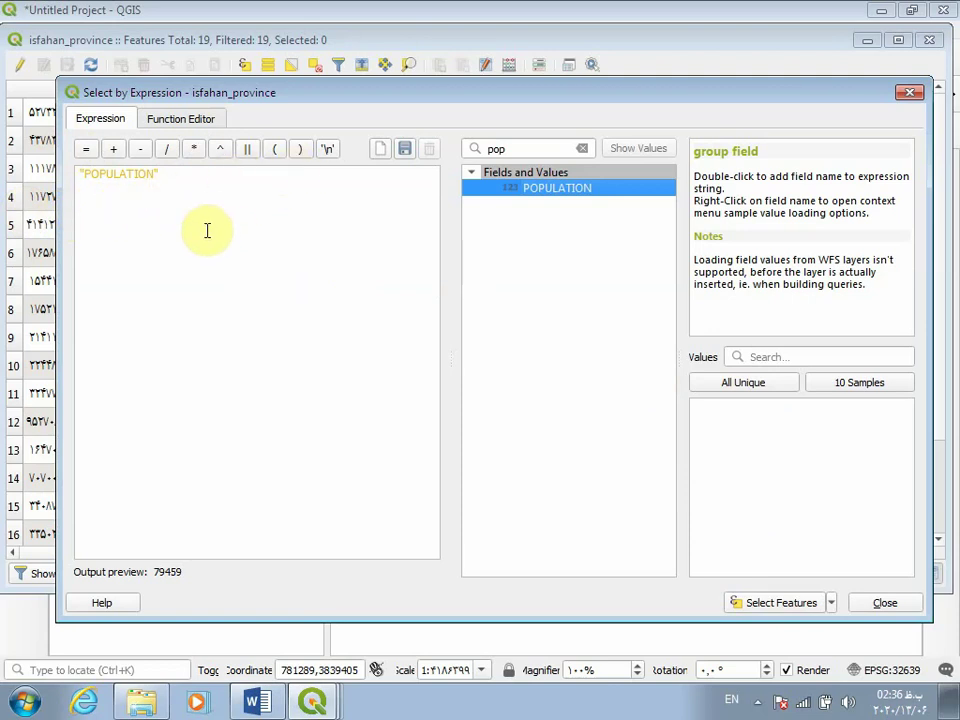
Complete the expression as "POPULATION" >35000, select the matching features, and check the selected rows in the attribute table
click(167, 178)
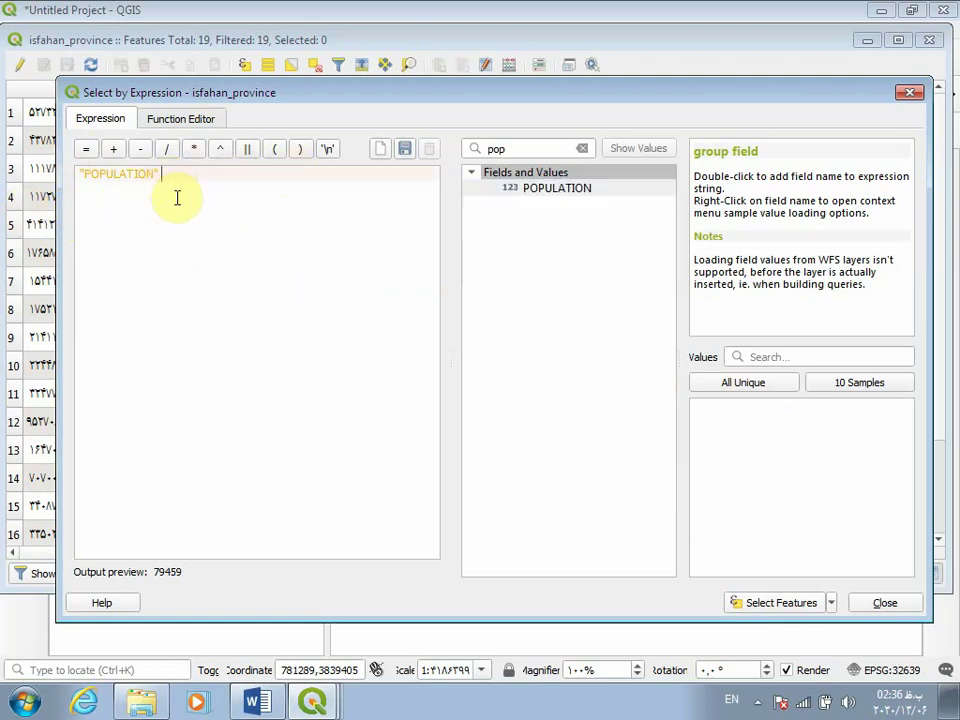
text(>)
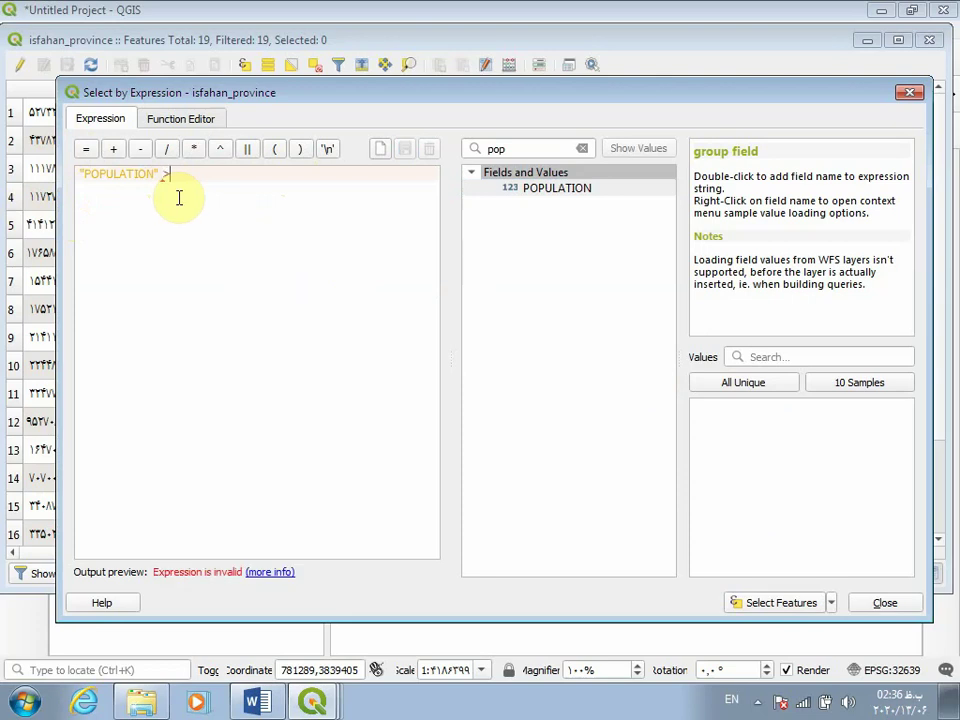
text(3500)
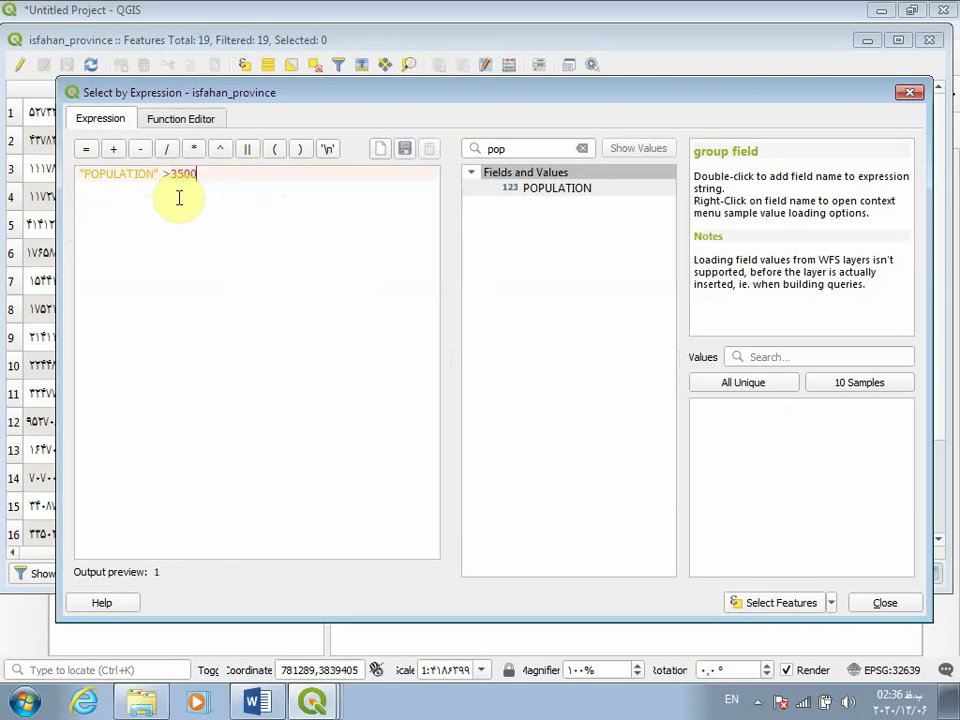
text(0)
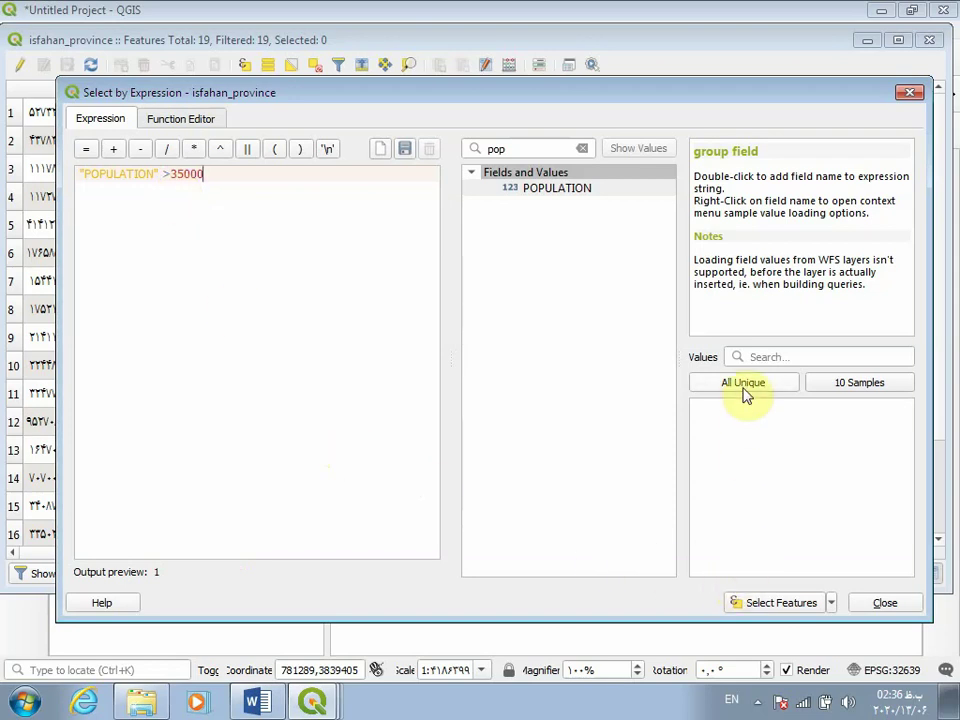
click(780, 604)
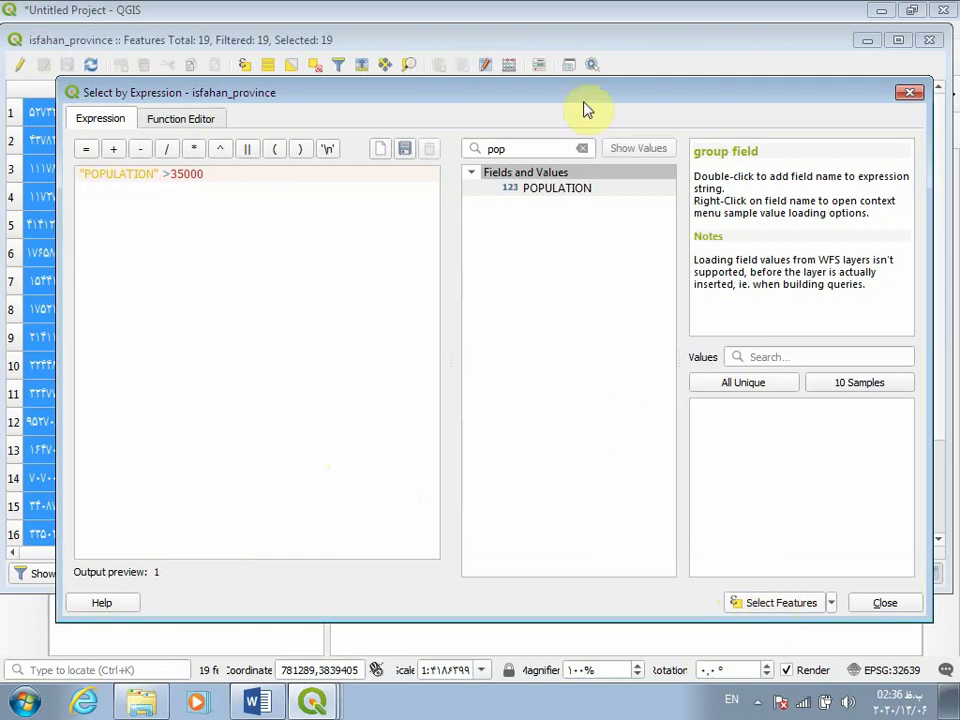
drag(590, 97, 500, 385)
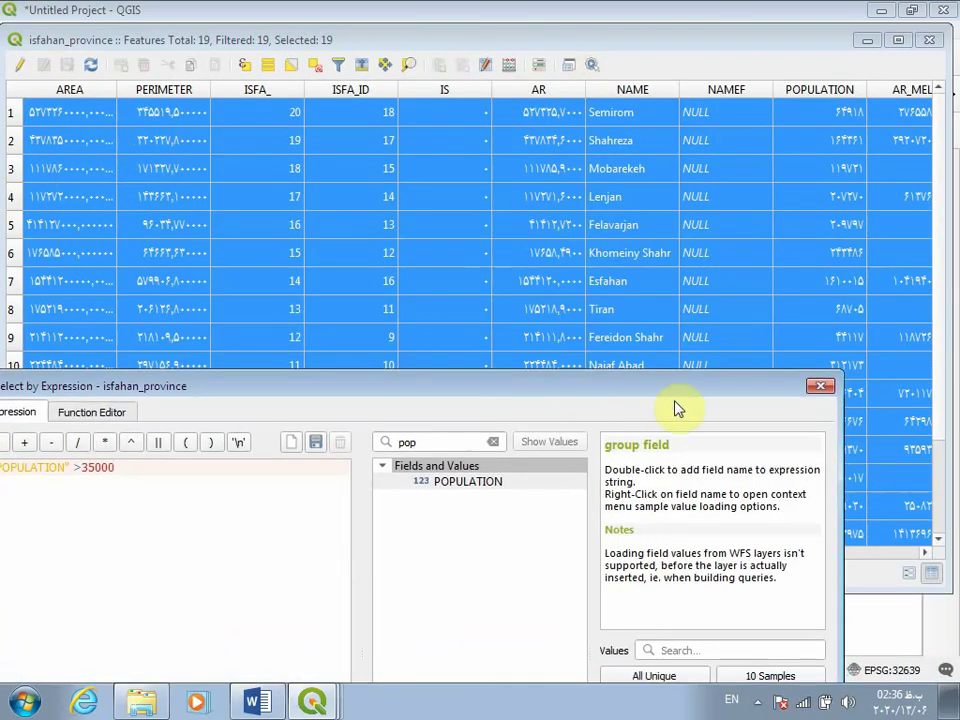
drag(700, 390, 815, 96)
Change the threshold so the expression reads "POPULATION" >75000, and select the matching features
click(276, 190)
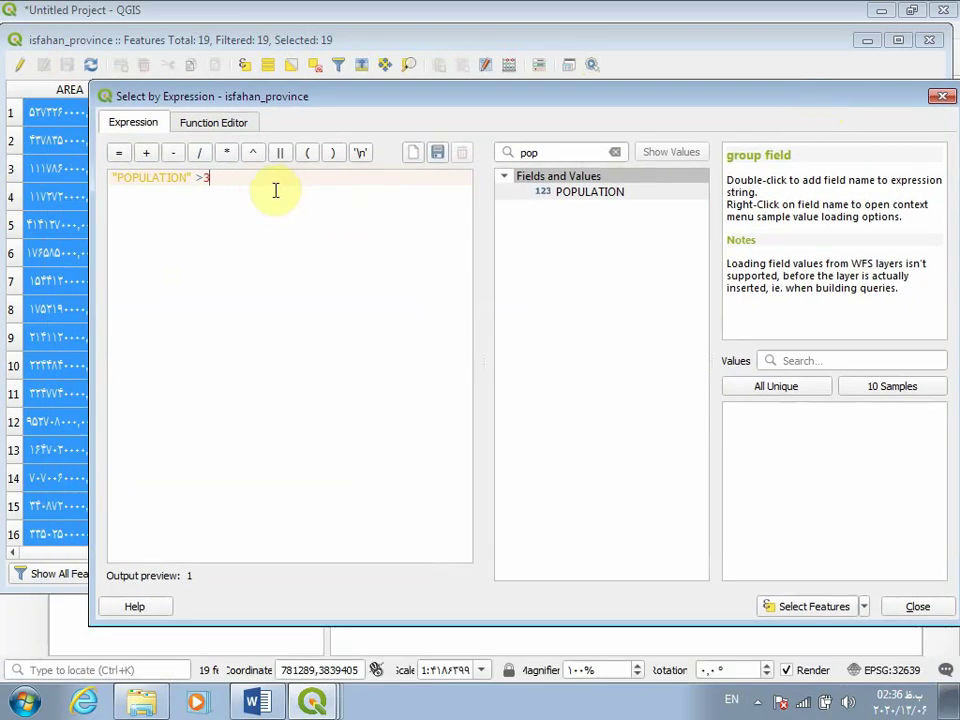
text(>3)
key(BackSpace)
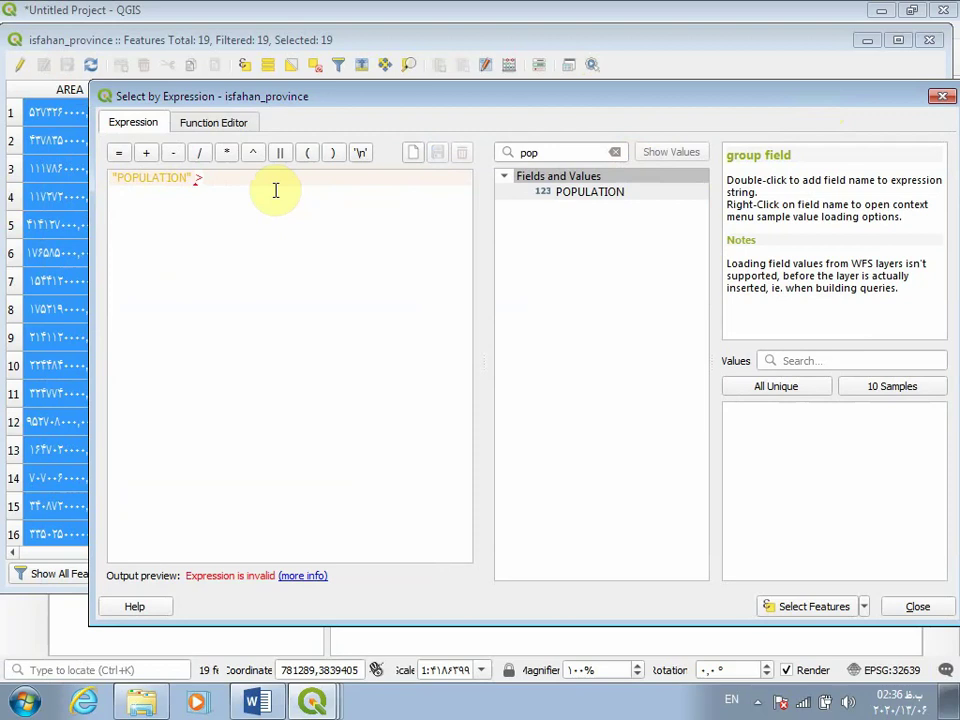
text(75000)
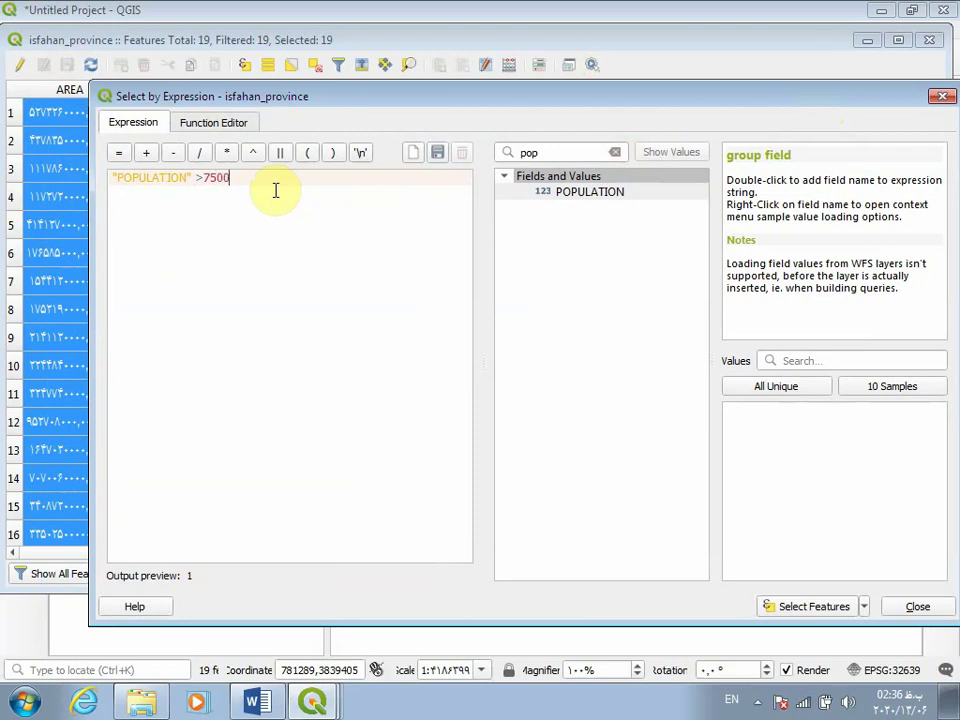
click(789, 606)
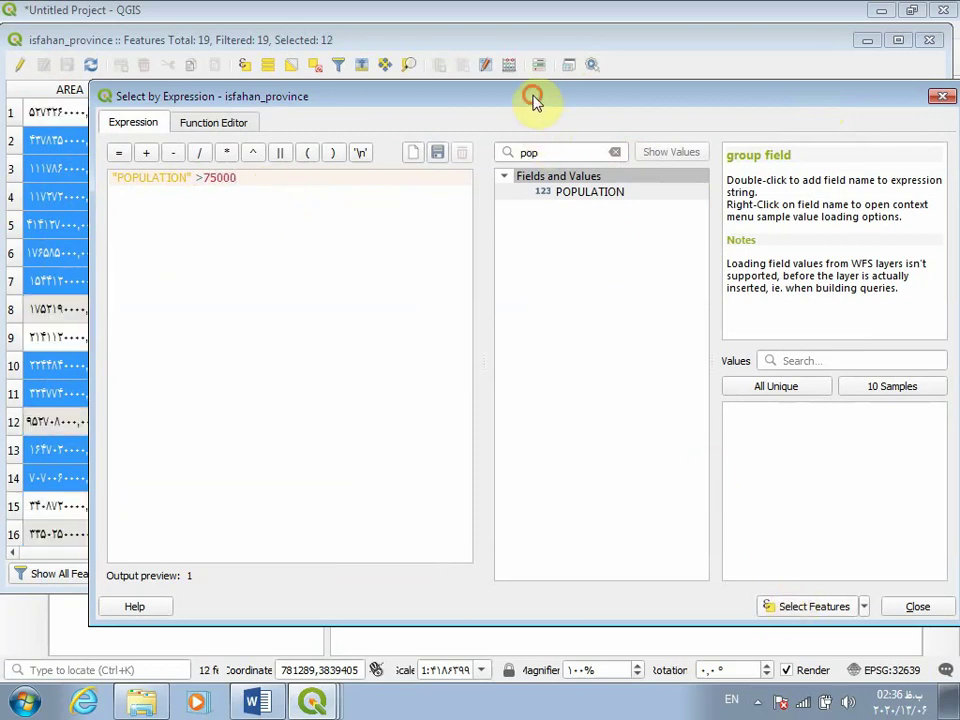
Check the selected rows, and clear the Select by Expression window and attribute table away to view the selection on the map
drag(534, 96, 481, 551)
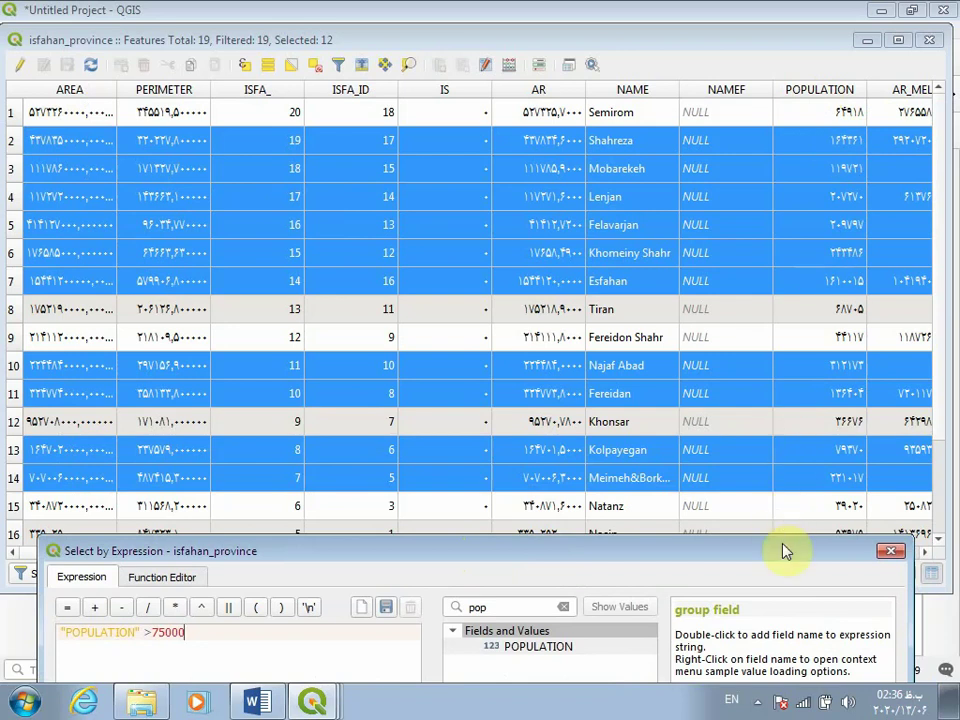
drag(786, 551, 778, 289)
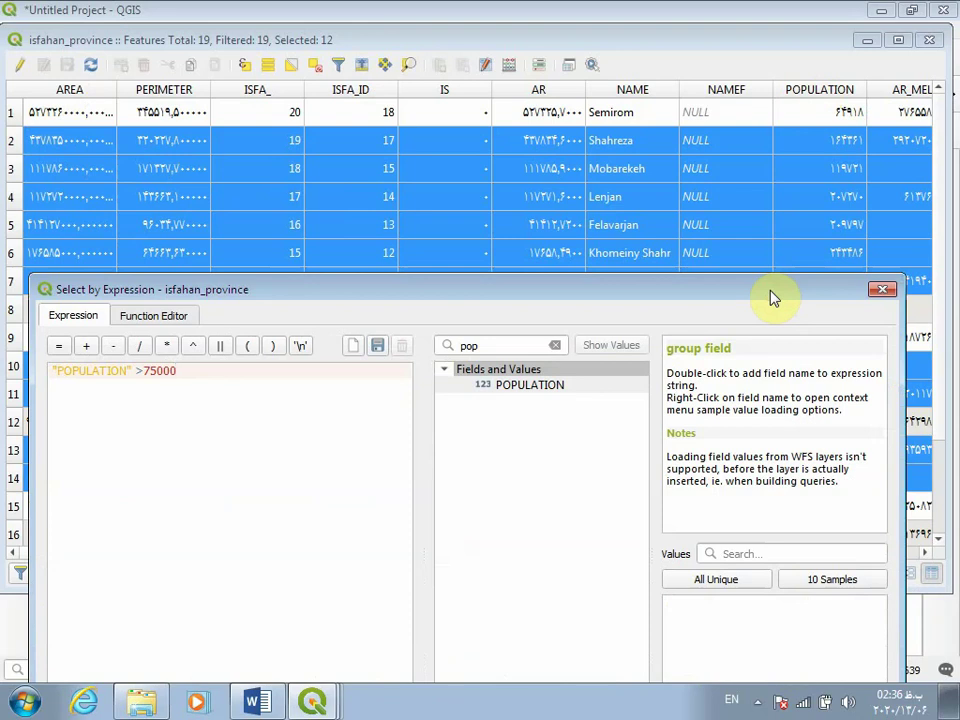
click(882, 289)
click(868, 42)
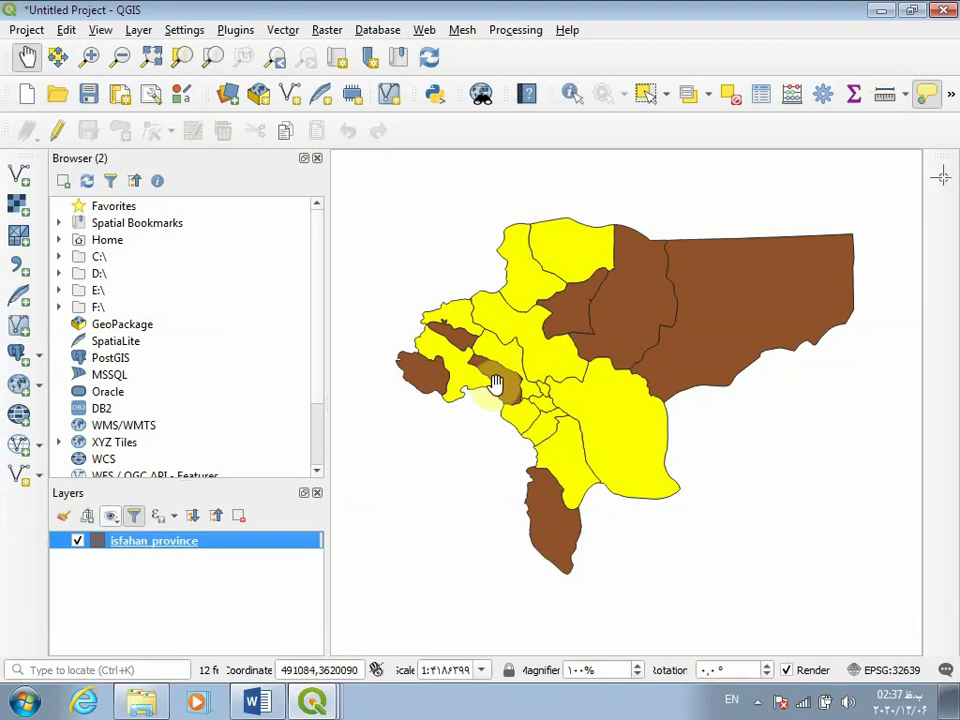
Export only the selected isfahan_province features as a GeoPackage named pop75, in EPSG:32639, and add it to the map
right_click(203, 541)
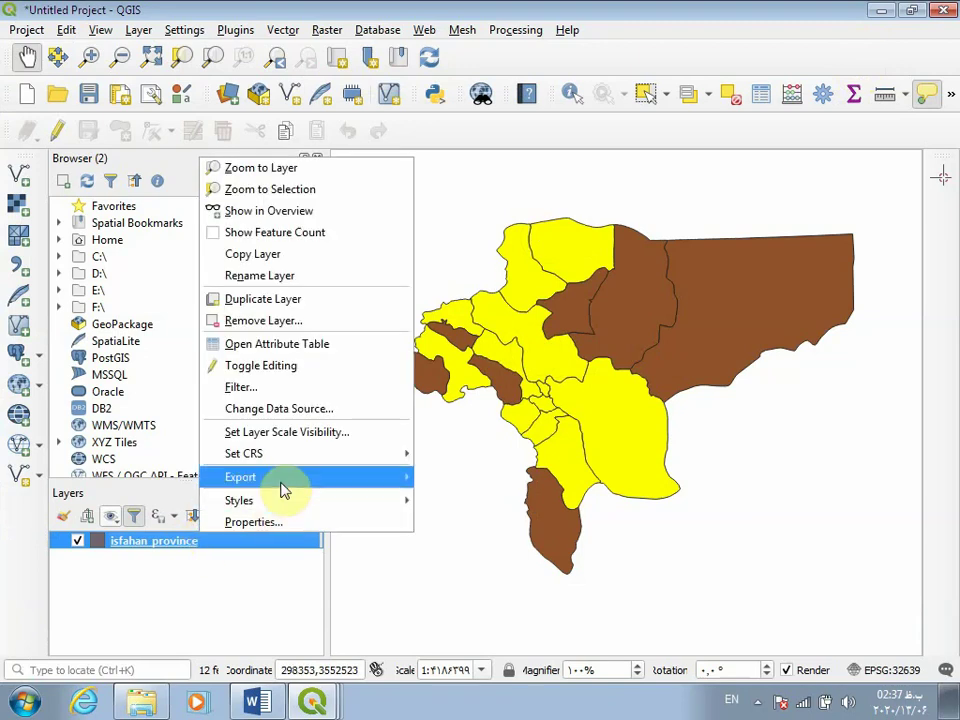
mouse_move(280, 478)
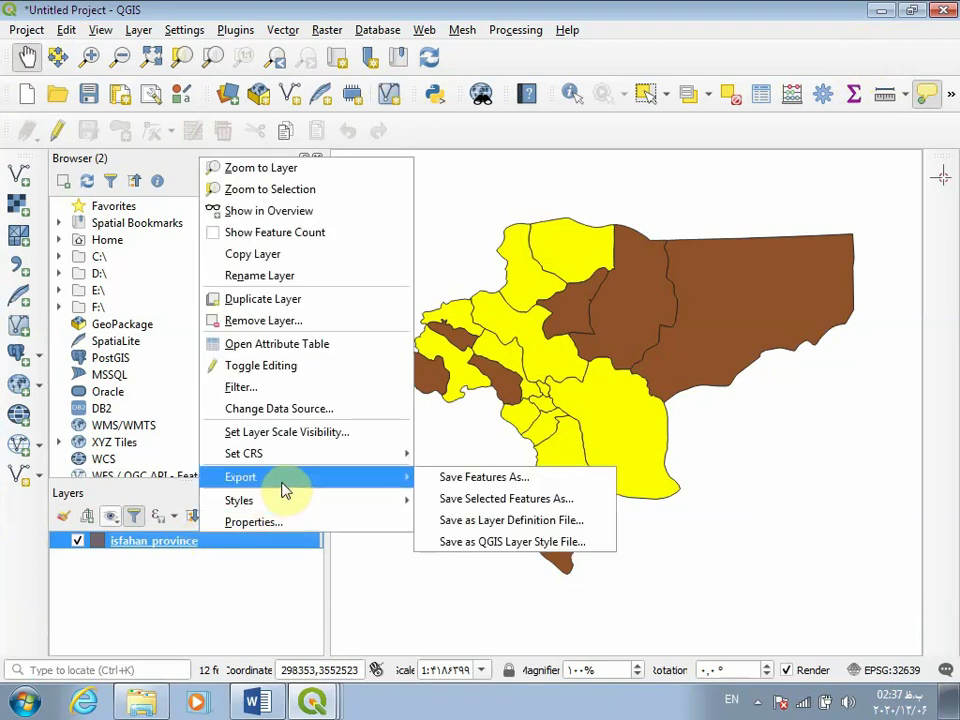
click(502, 508)
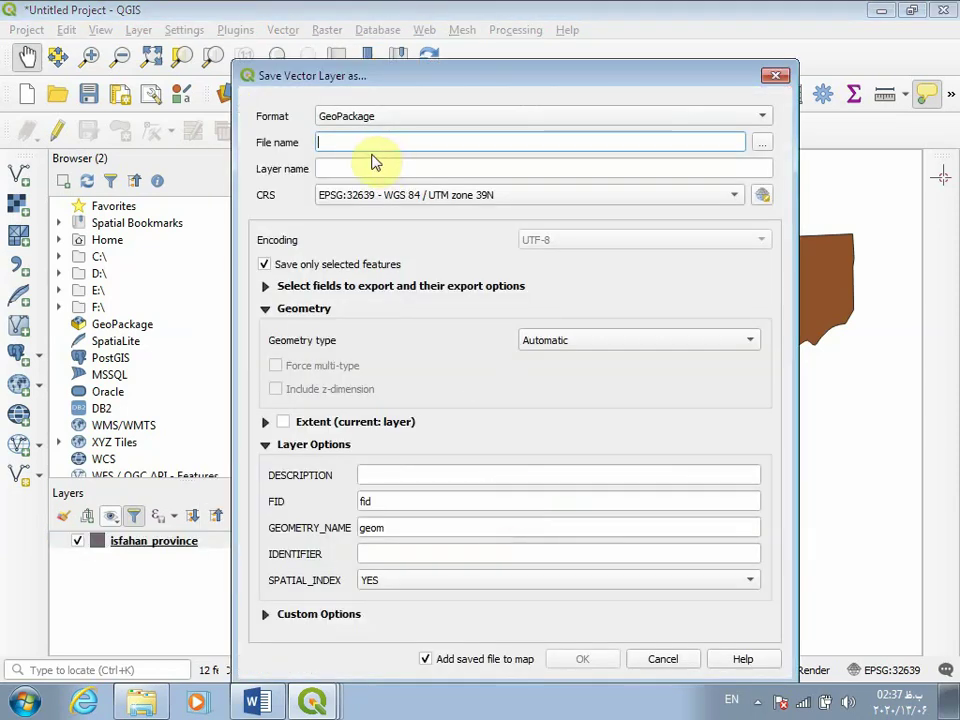
text(pop75)
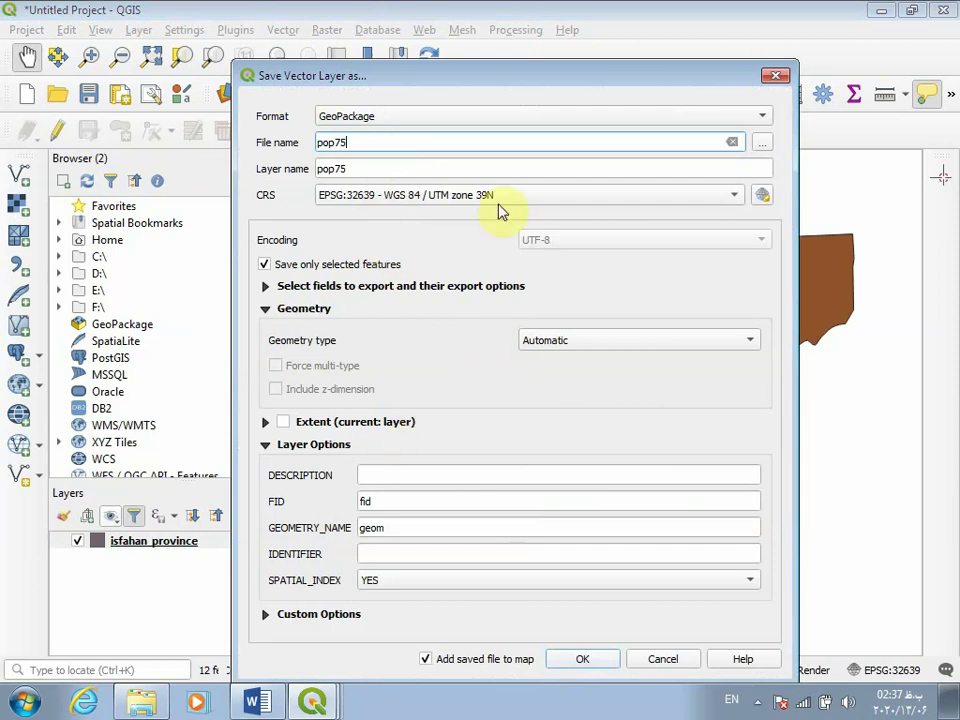
click(762, 146)
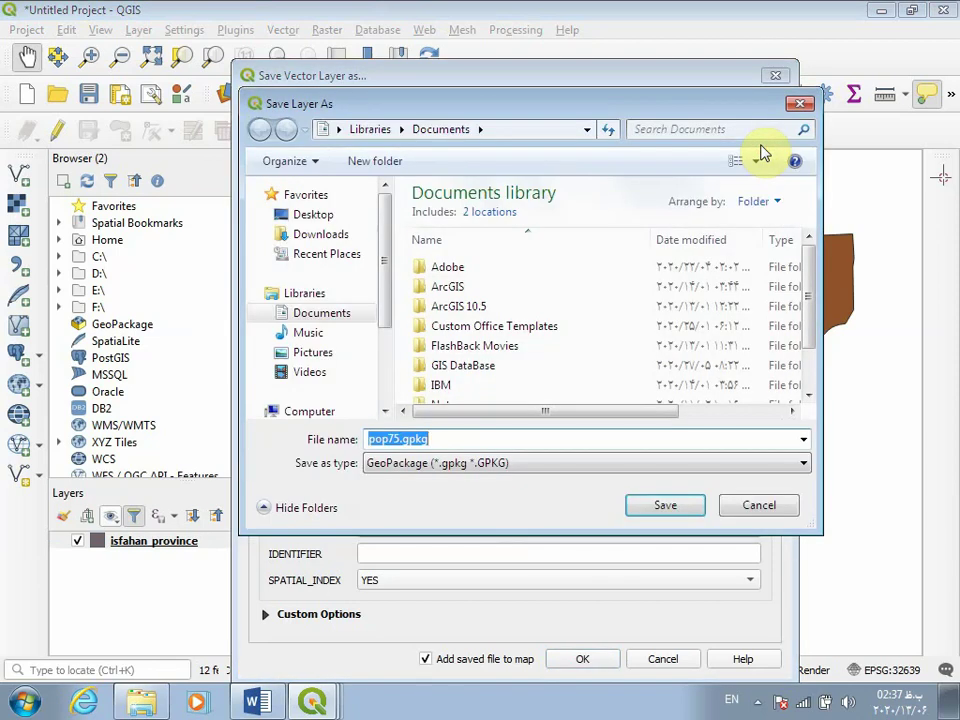
drag(688, 112, 628, 124)
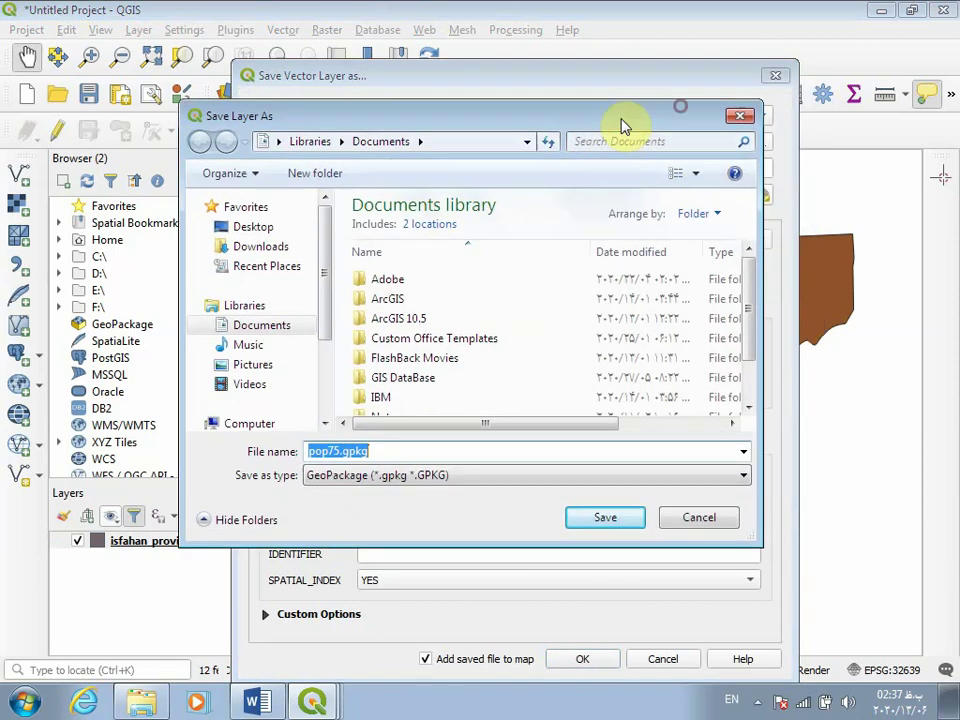
click(740, 117)
click(578, 662)
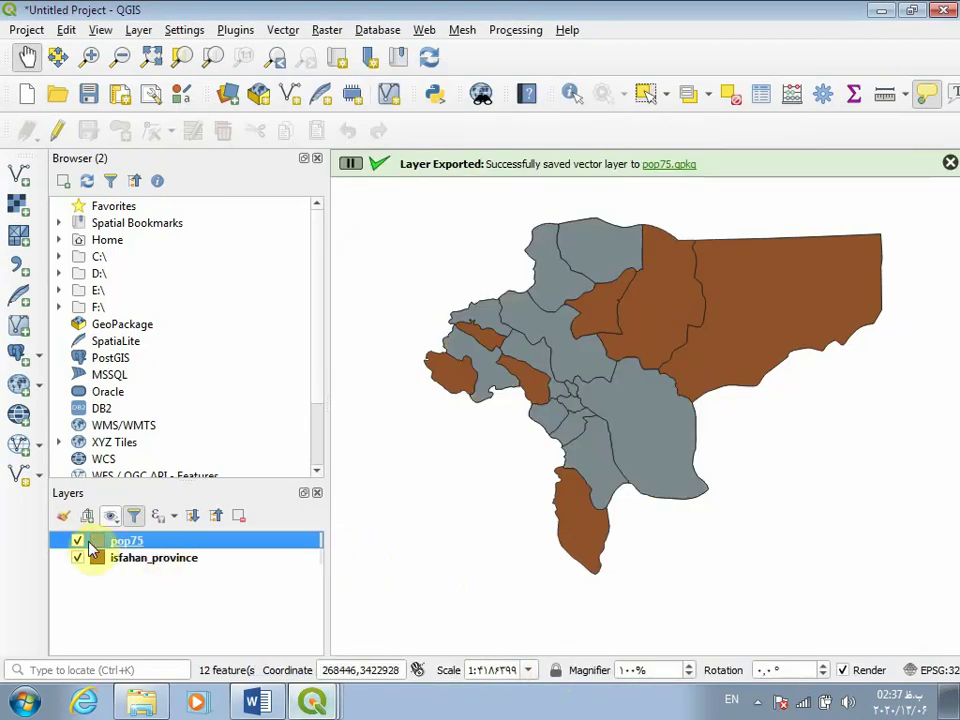
Hide the isfahan_province layer and open the attribute table of the pop75 layer
click(77, 558)
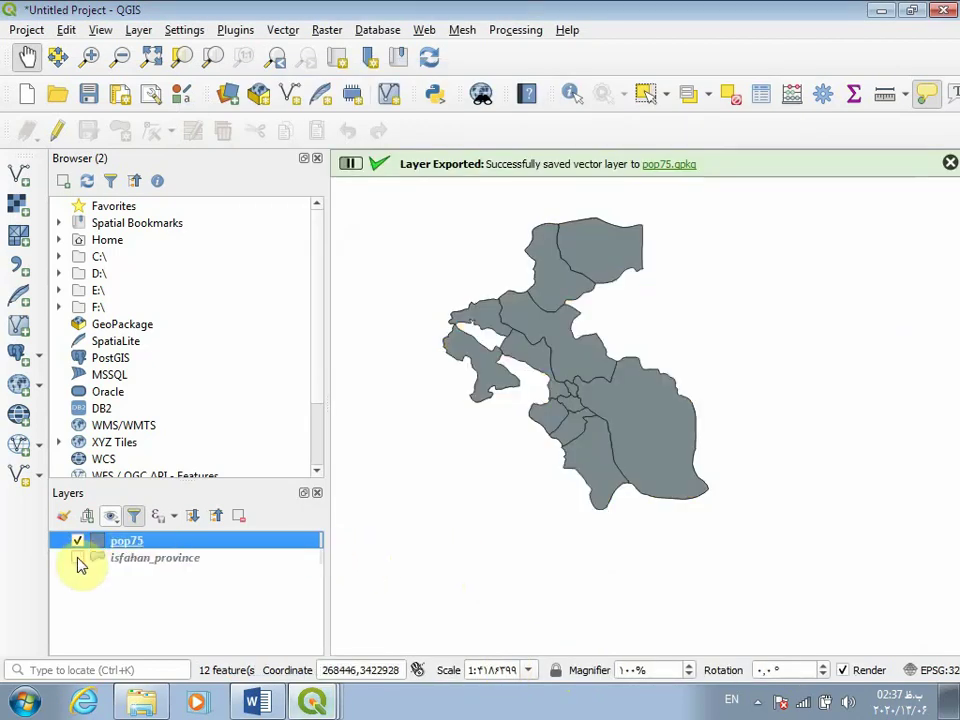
right_click(127, 543)
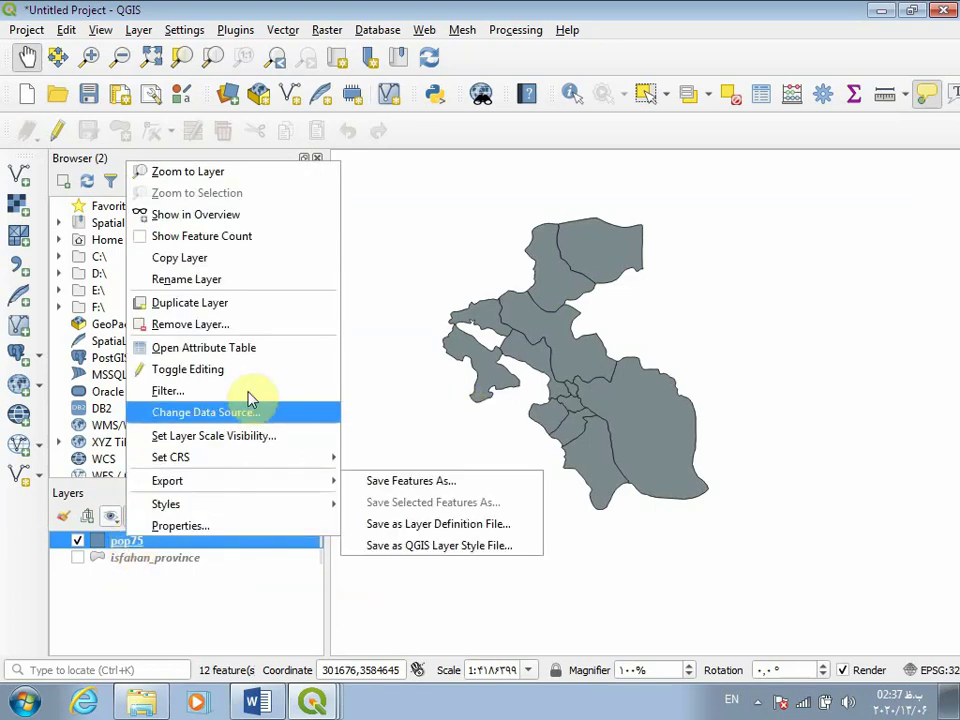
click(254, 348)
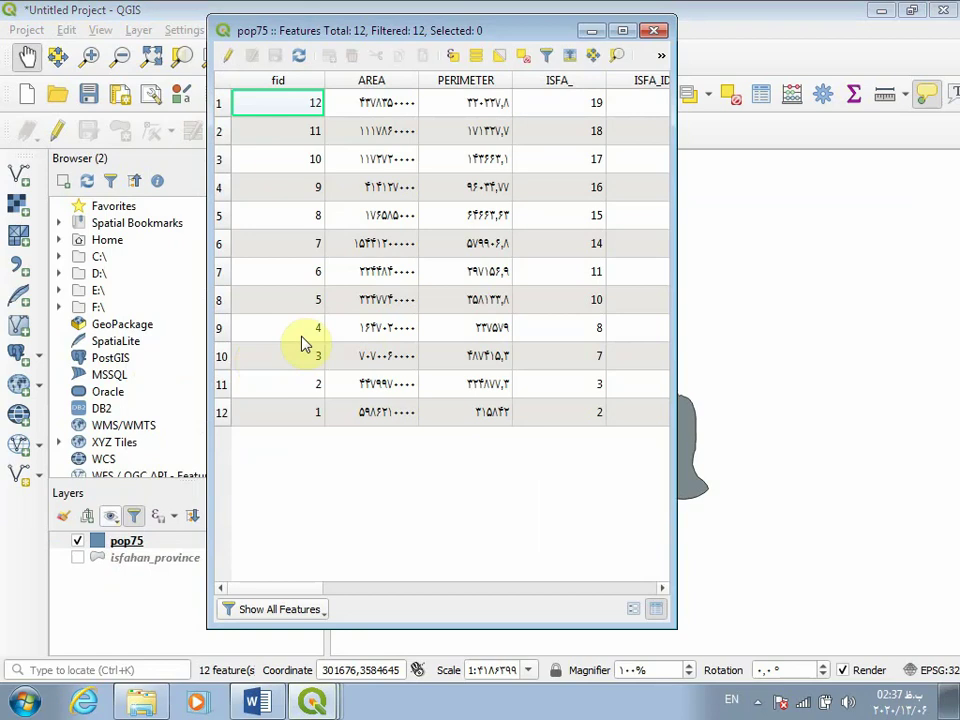
Close the pop75 attribute table and remove the pop75 layer from the project
click(653, 30)
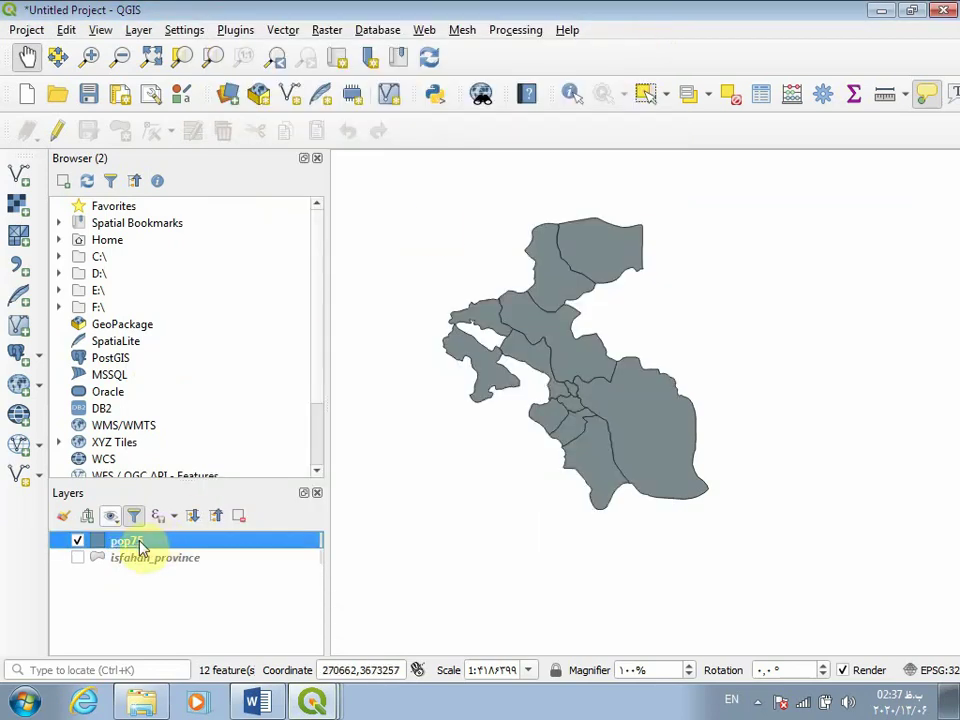
key(ctrl+d)
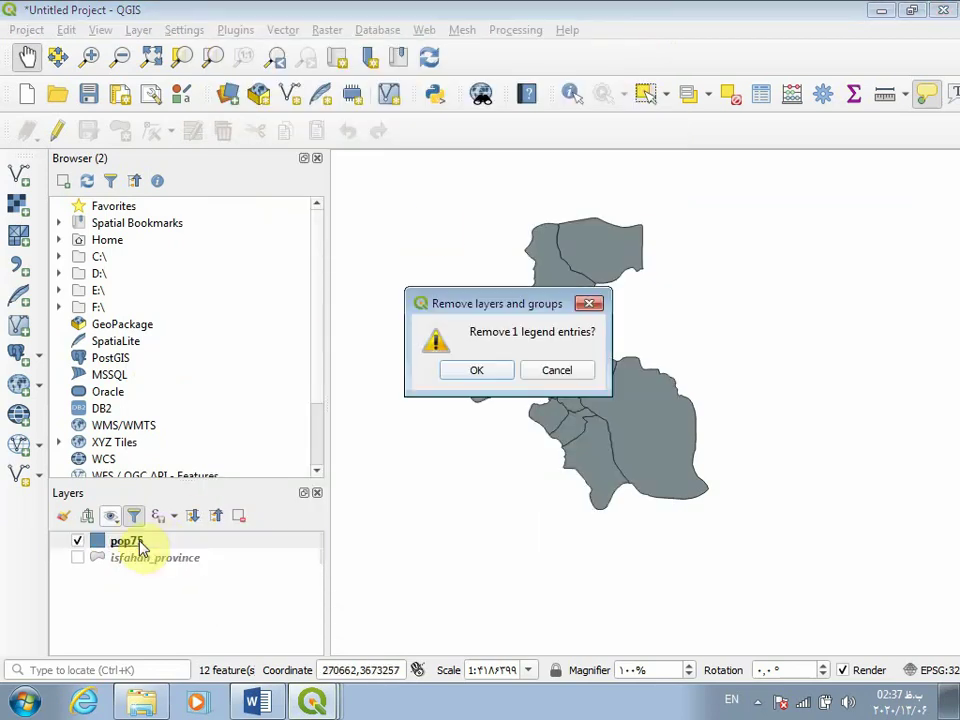
click(476, 371)
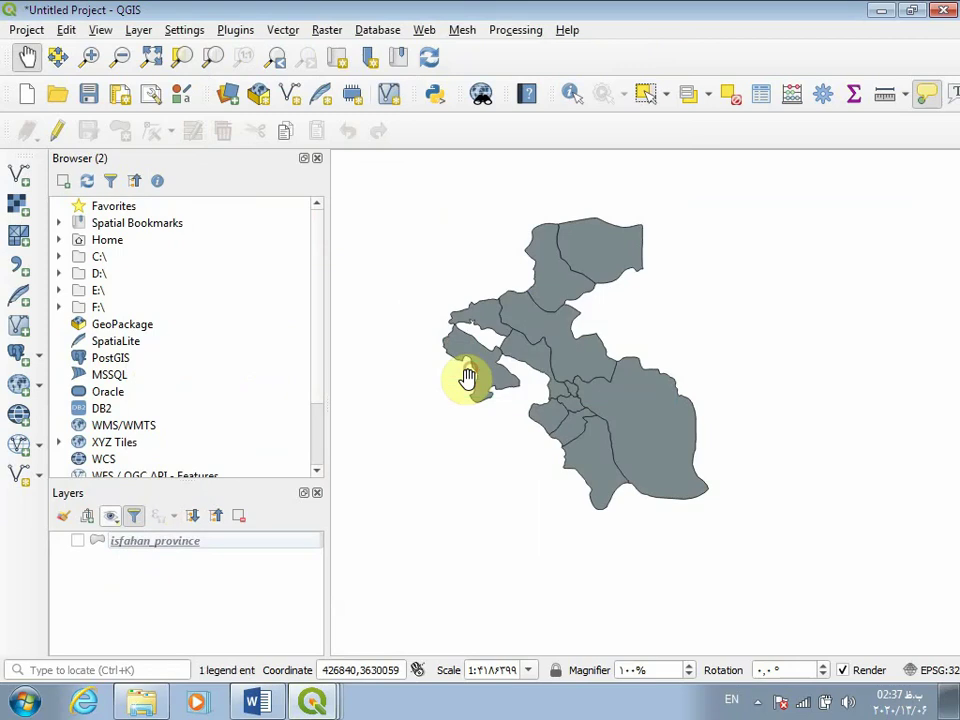
Show the isfahan_province layer on the map again and deselect all of its features
click(78, 541)
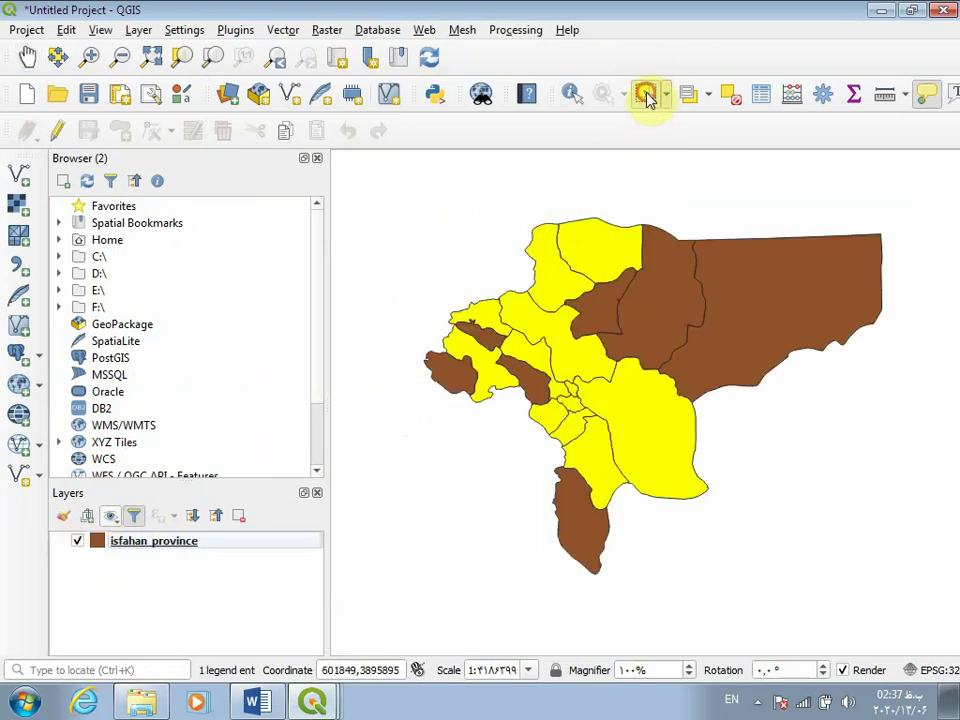
click(728, 97)
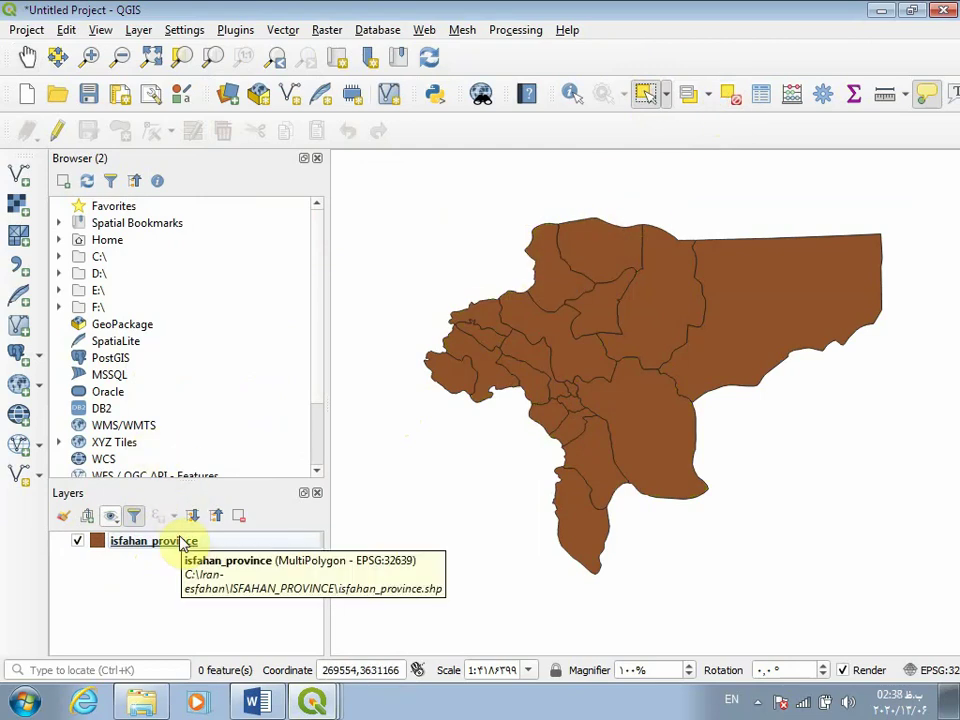
Open the isfahan_province attribute table and maximize its window to show more columns
key(F6)
click(380, 215)
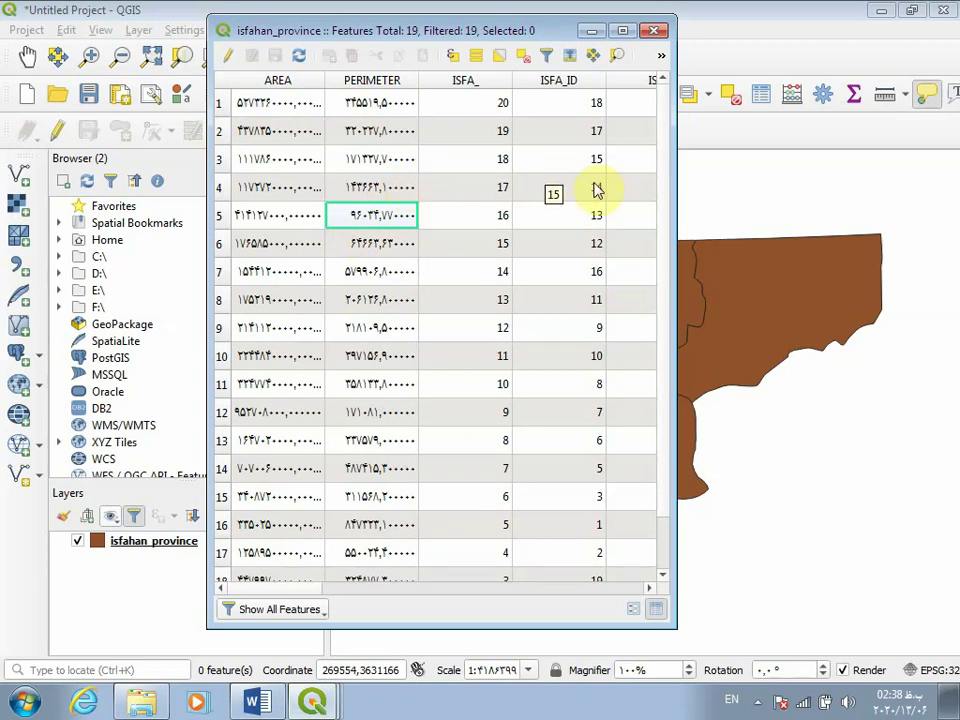
drag(675, 186, 958, 150)
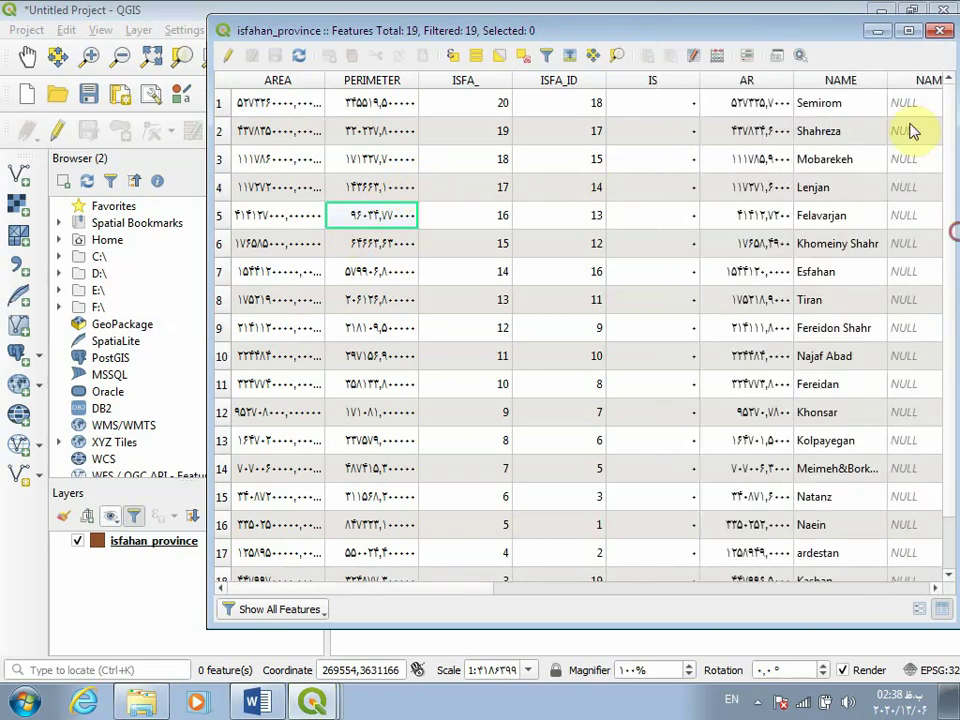
click(907, 31)
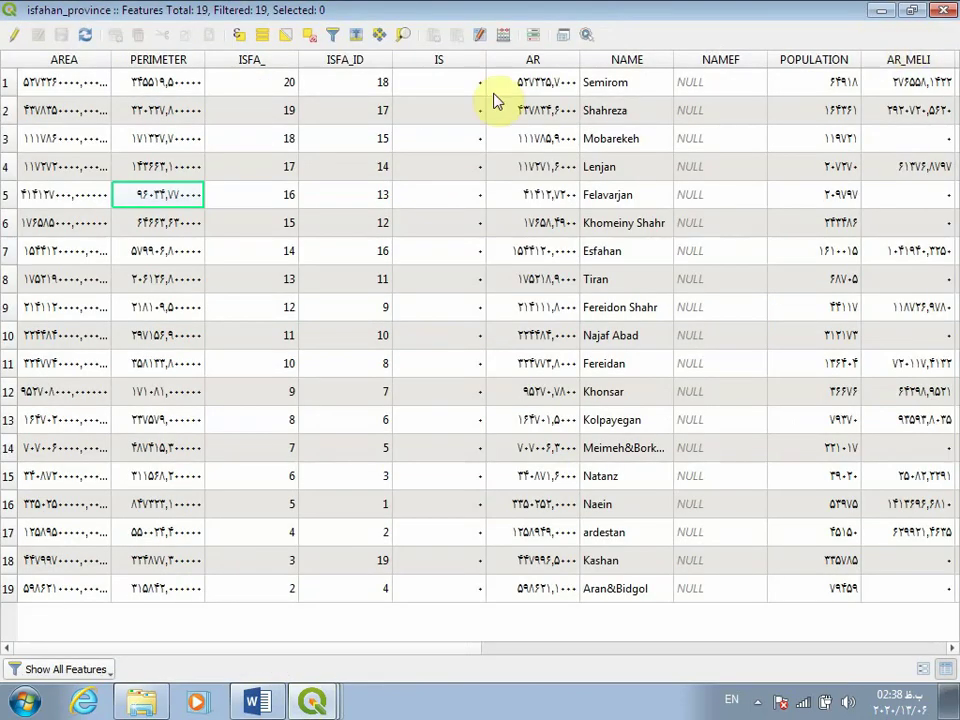
Start a Select by Expression query, search the fields for "nam" and insert the NAME field into the expression
click(240, 40)
drag(369, 321, 378, 118)
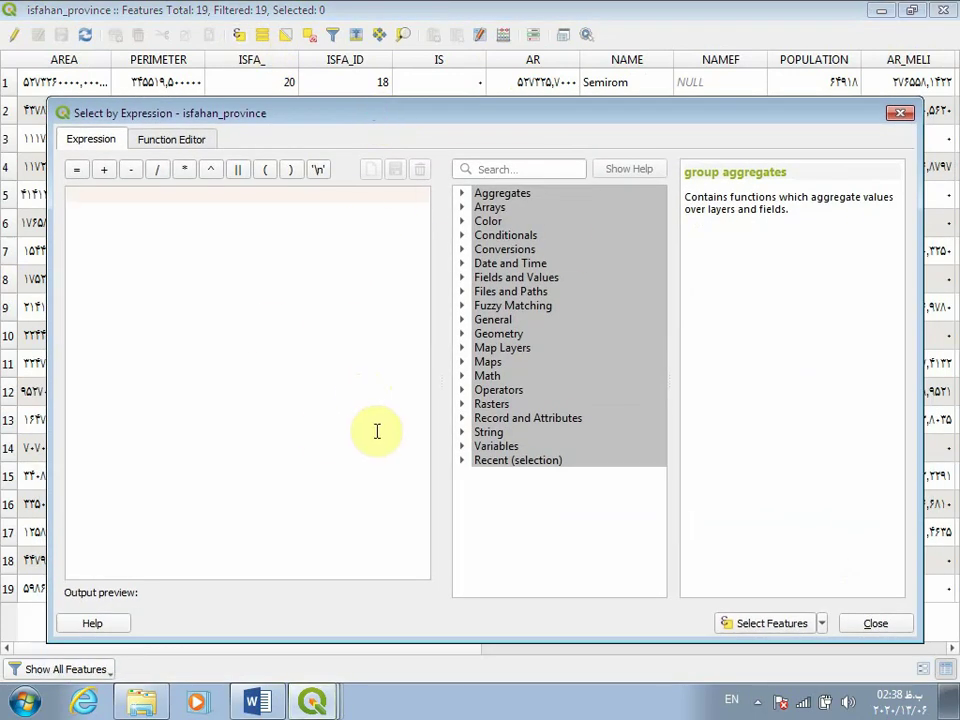
click(523, 171)
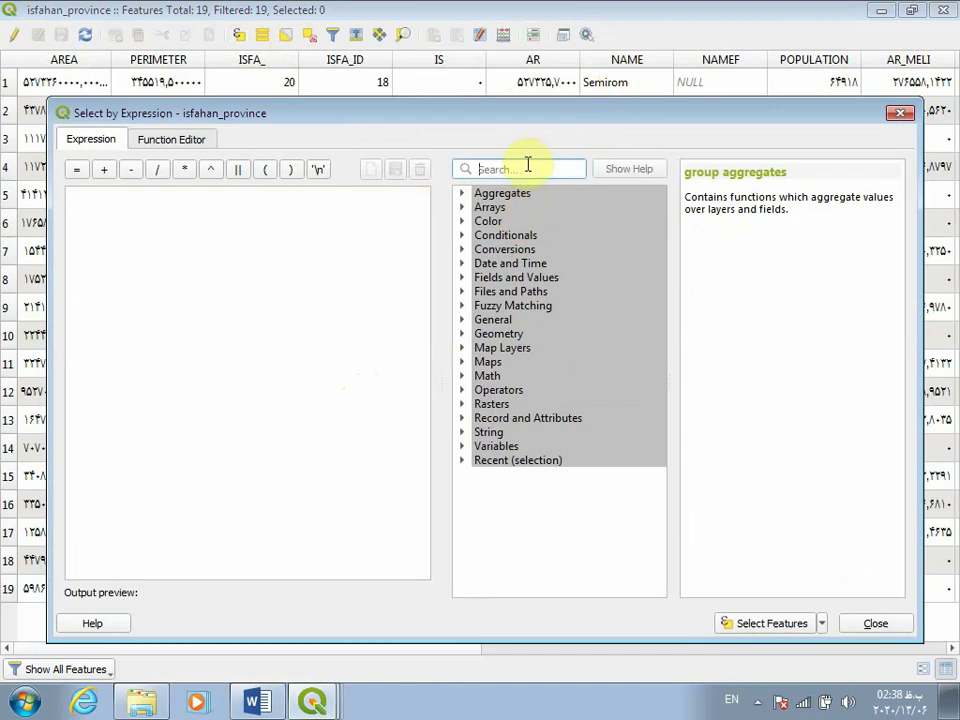
text(na)
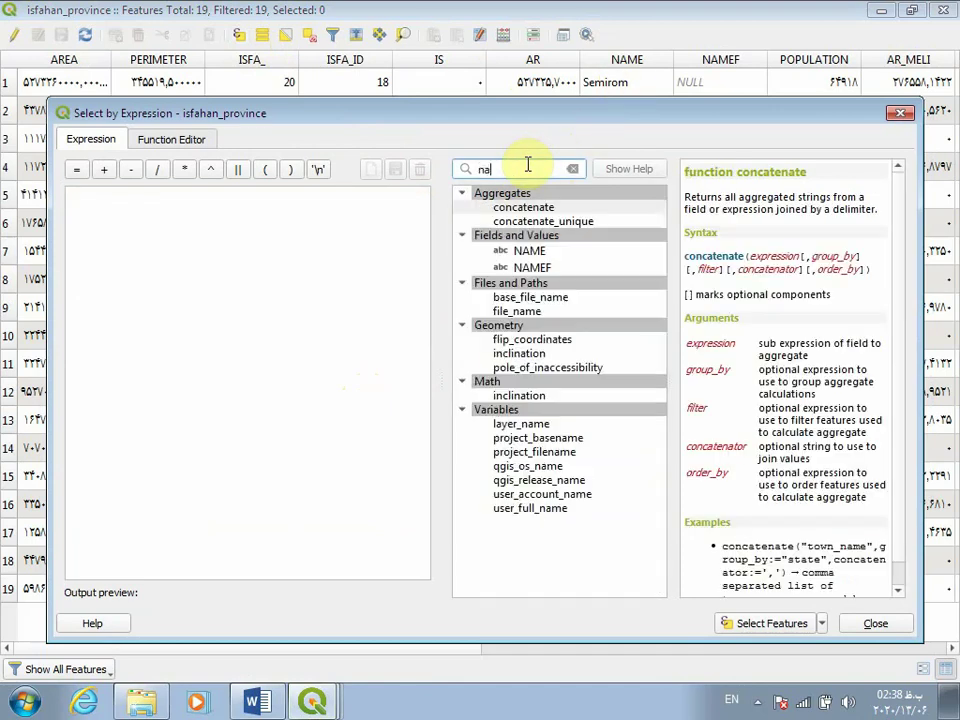
text(m)
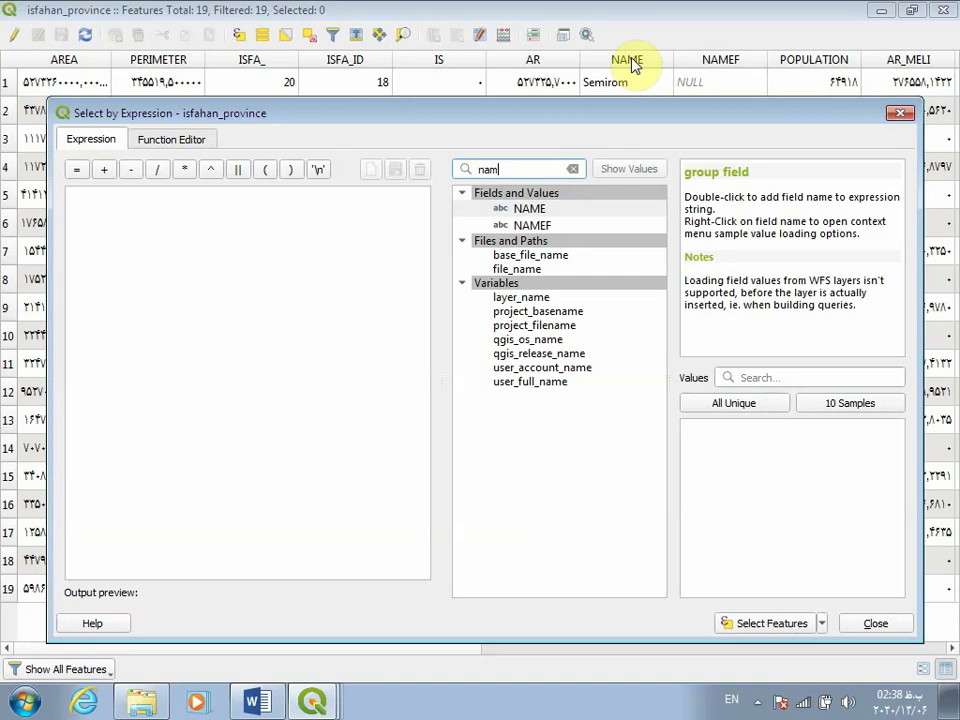
double_click(540, 208)
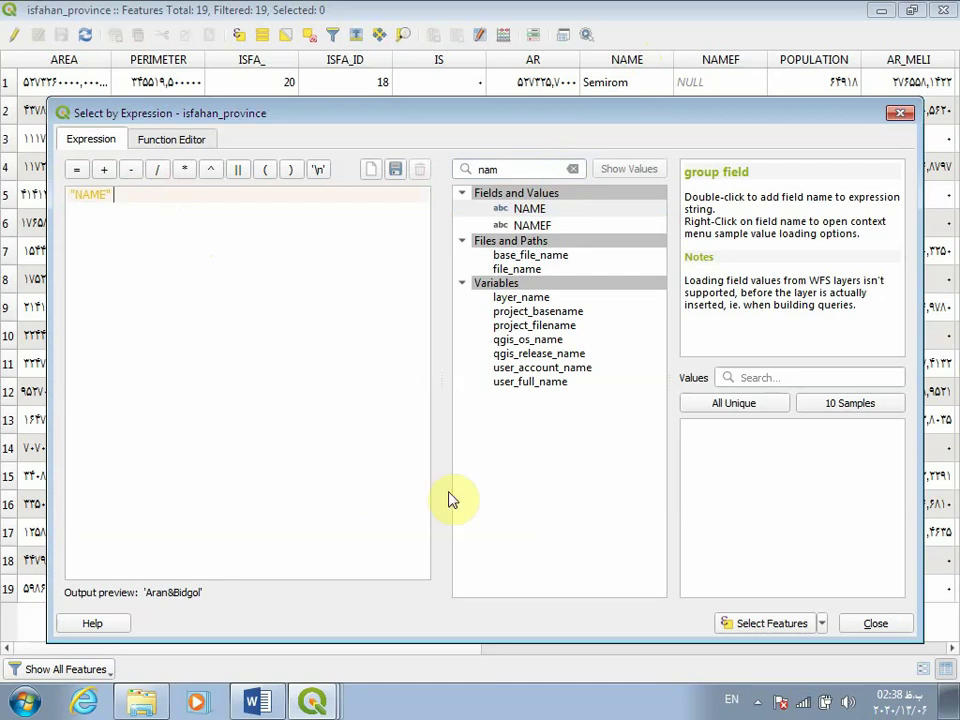
List all unique NAME values, complete the expression as "NAME" = 'Esfahan', and select the matching feature
mouse_move(483, 638)
mouse_down()
mouse_move(482, 690)
mouse_move(501, 634)
mouse_up()
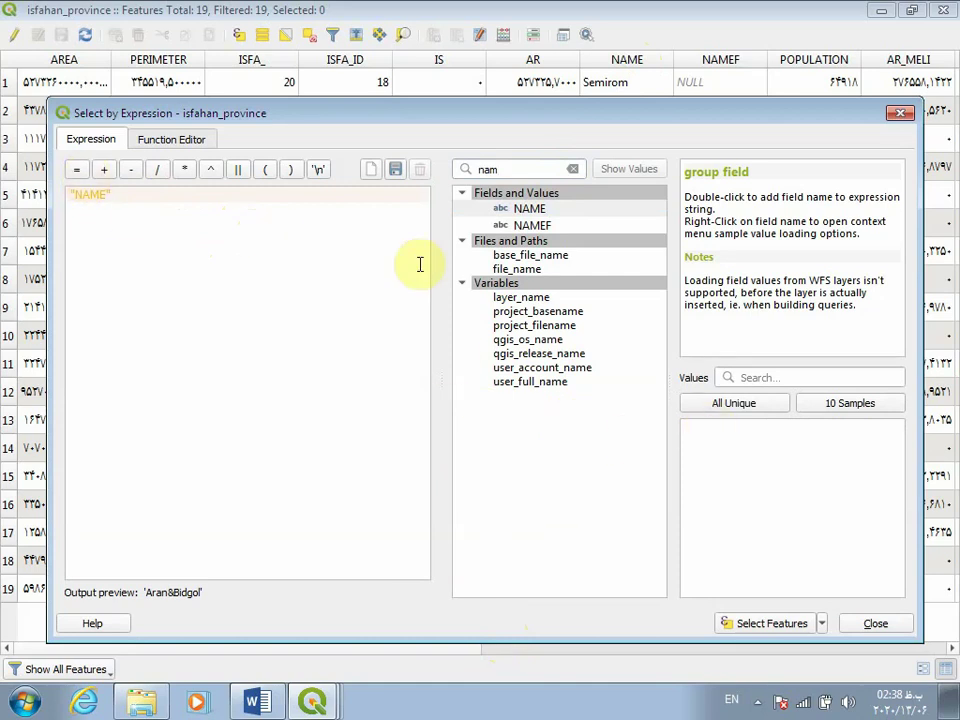
click(710, 402)
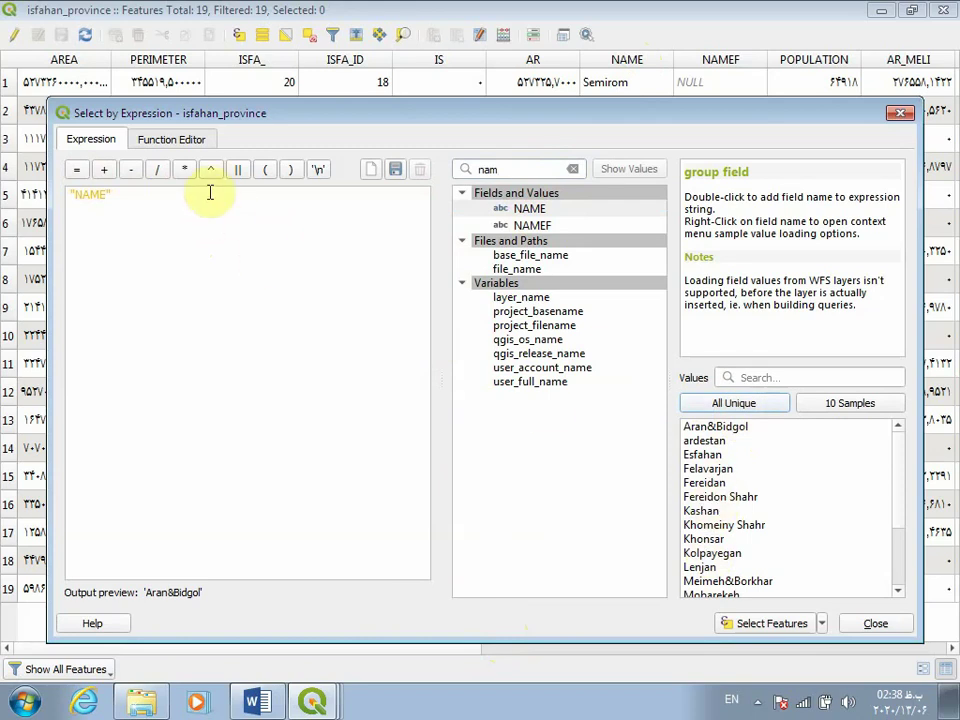
click(76, 169)
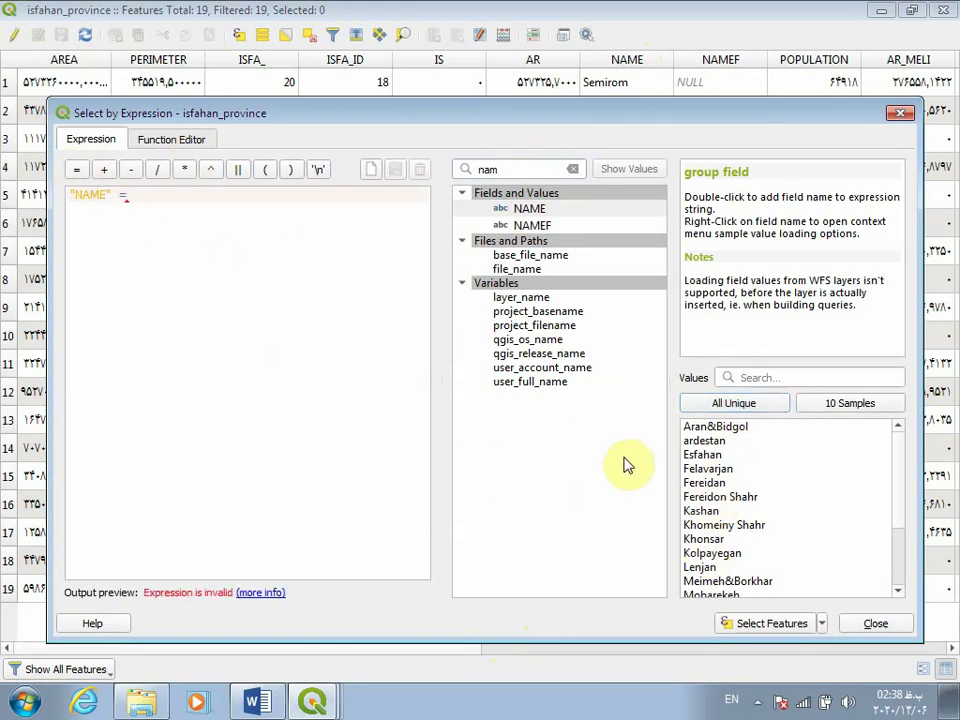
double_click(692, 455)
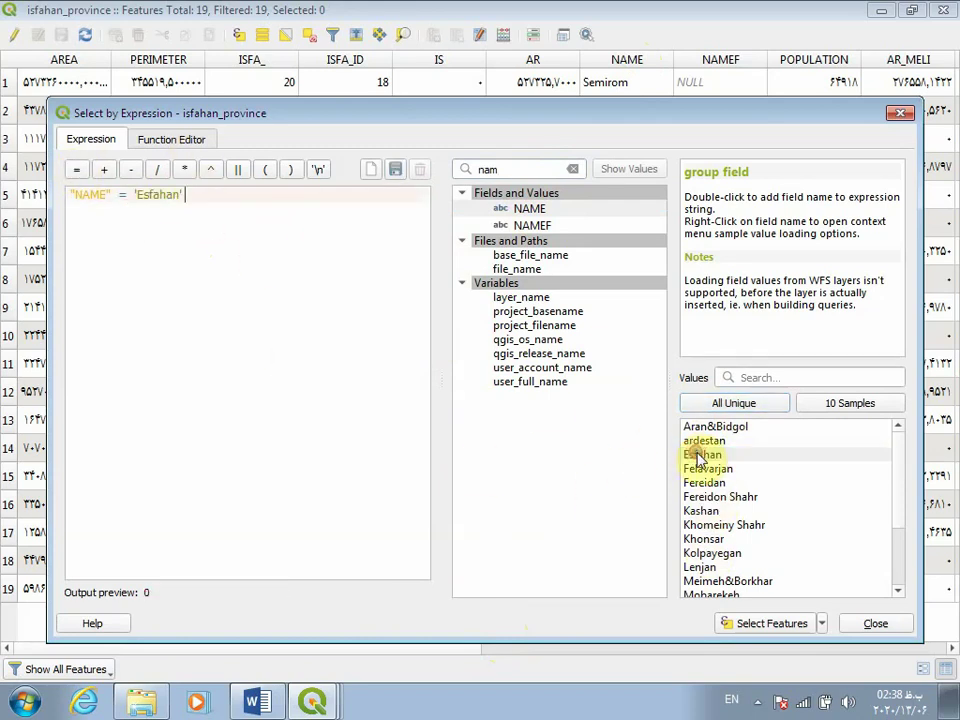
click(748, 624)
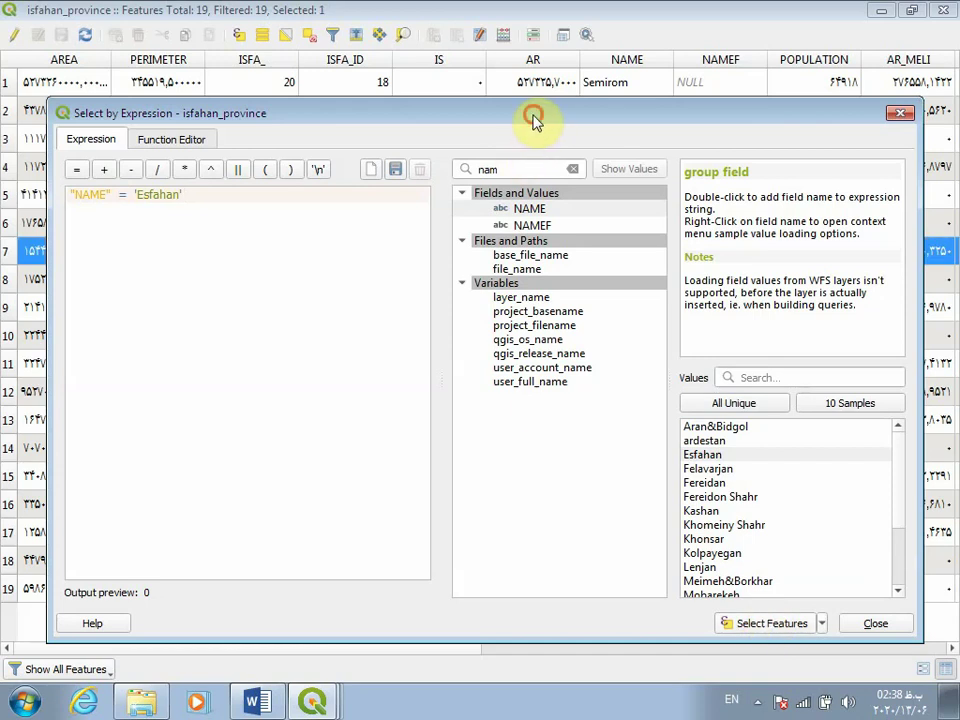
Check the selected Esfahan row, then close the Select by Expression window and deselect all features
drag(531, 118, 532, 381)
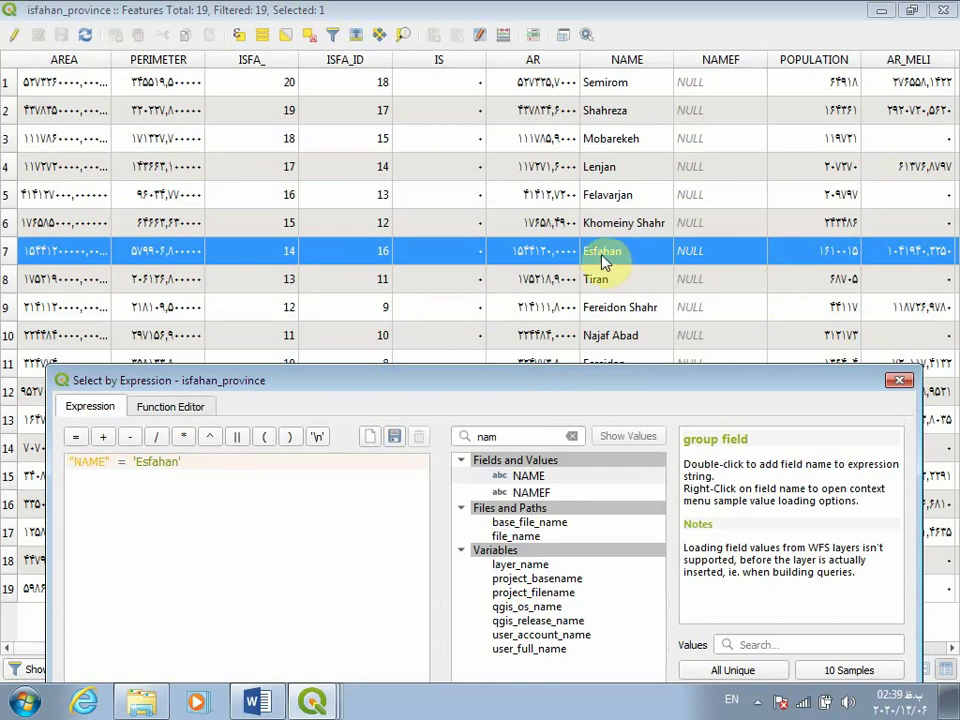
drag(620, 385, 617, 124)
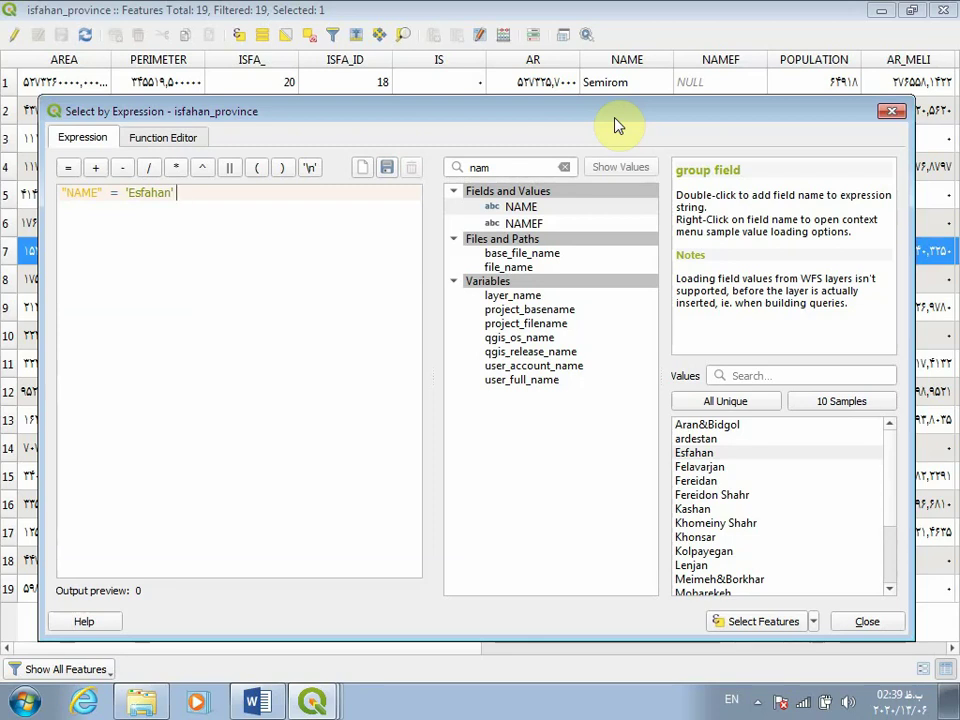
click(886, 114)
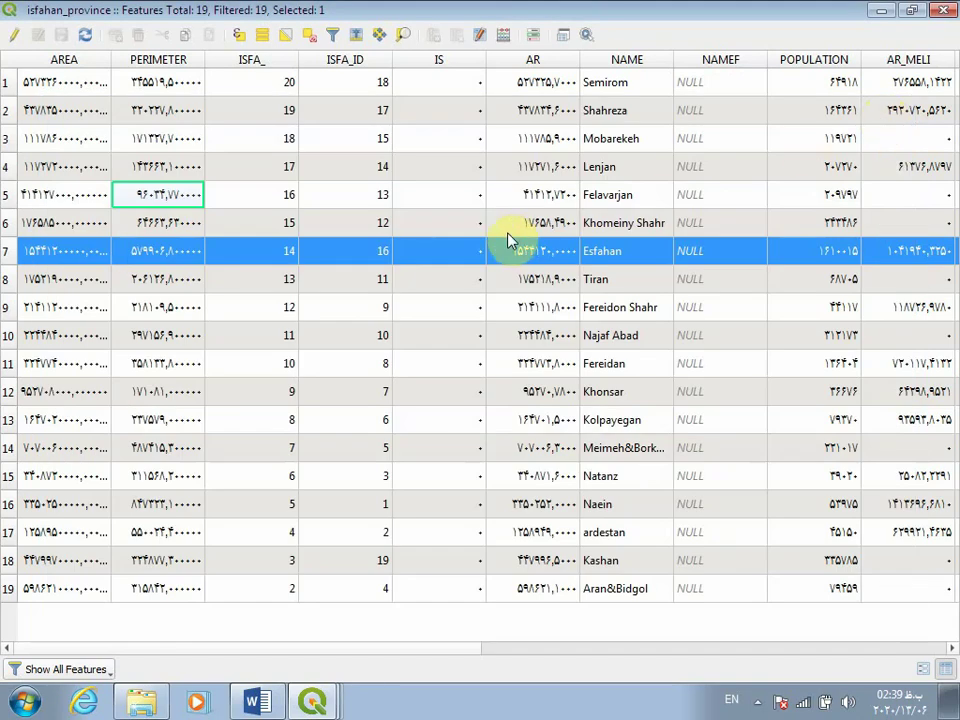
click(309, 34)
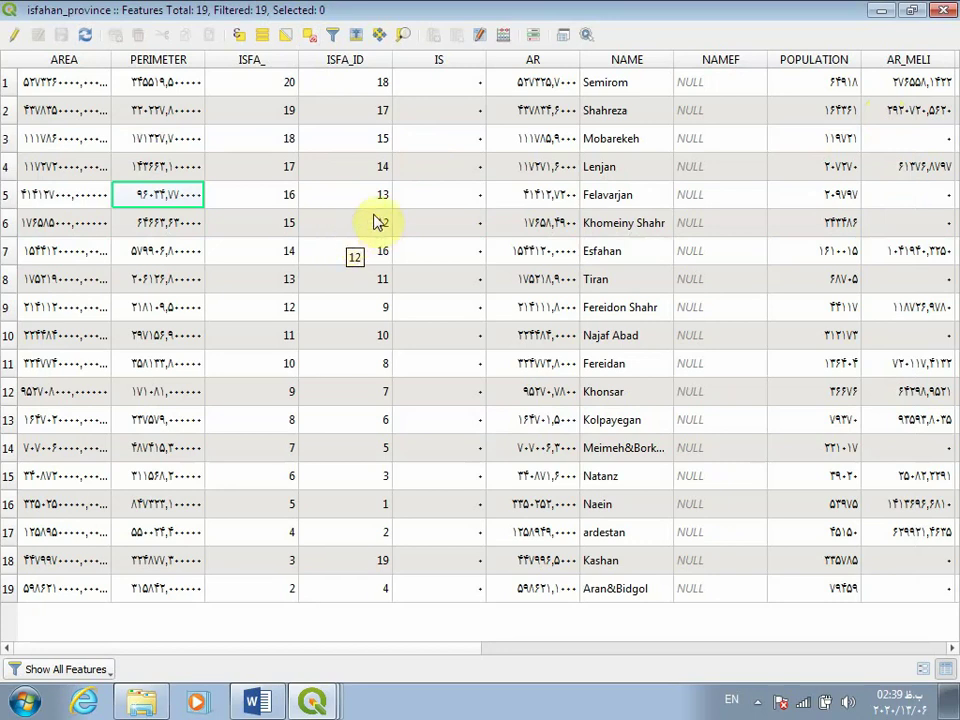
Open the Field Calculator, place it clear of the POPULATION column, and name the new whole number field pop2
click(505, 38)
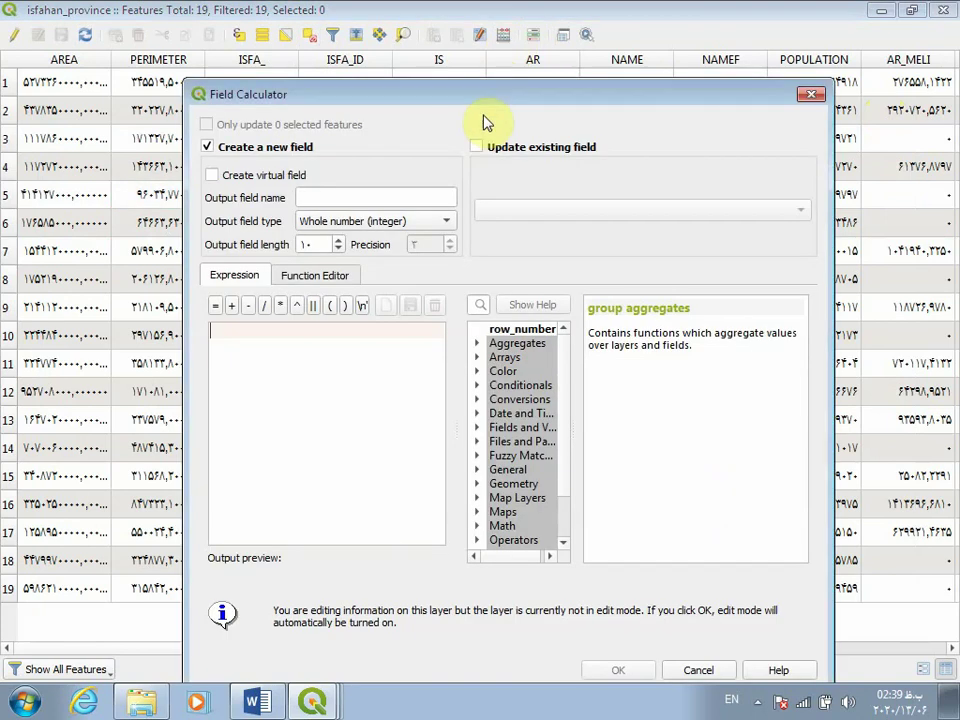
drag(497, 103, 446, 50)
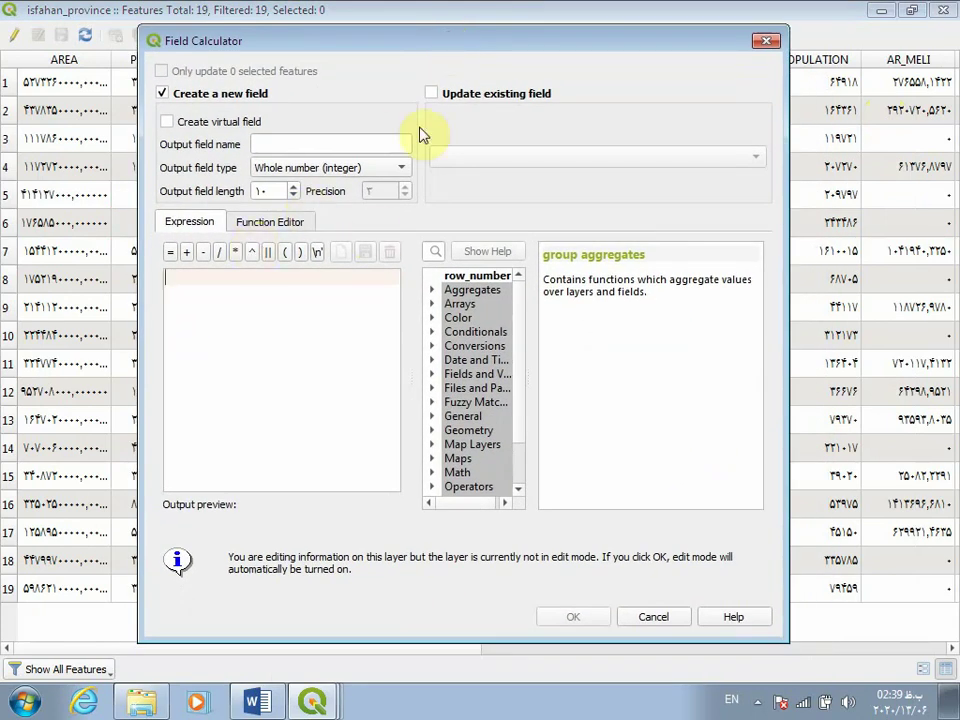
drag(443, 26, 443, 13)
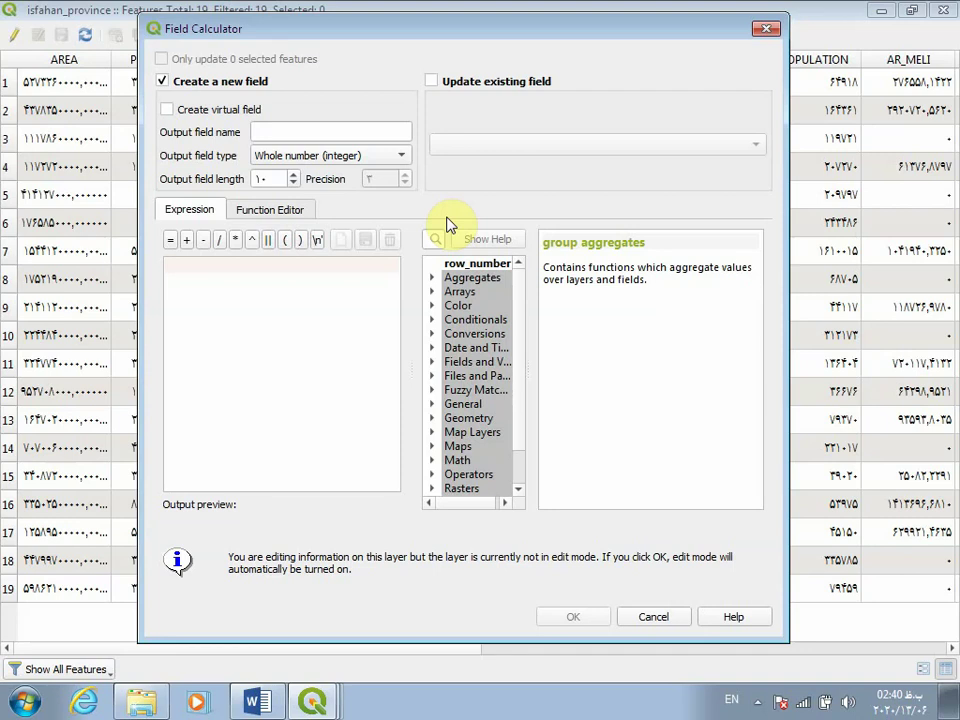
drag(634, 27, 607, 174)
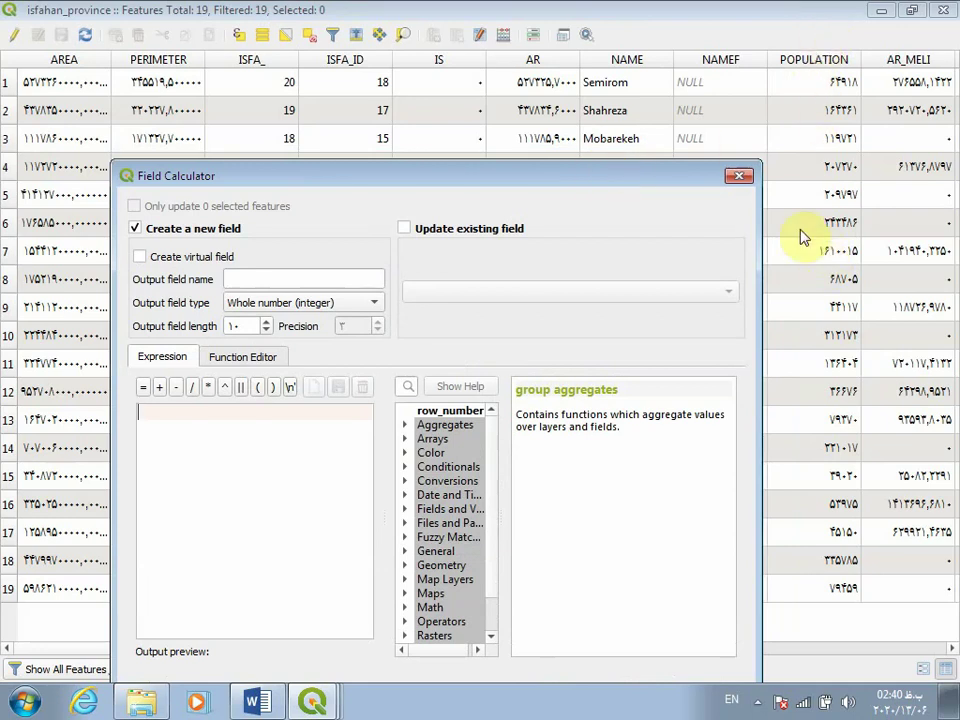
drag(656, 182, 640, 125)
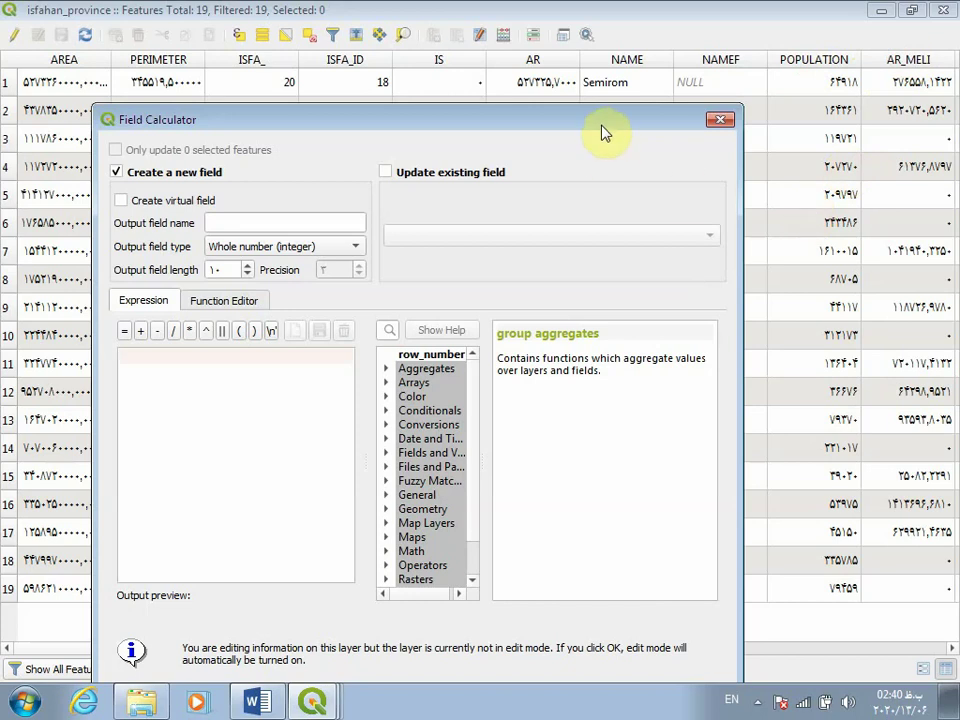
drag(604, 133, 611, 47)
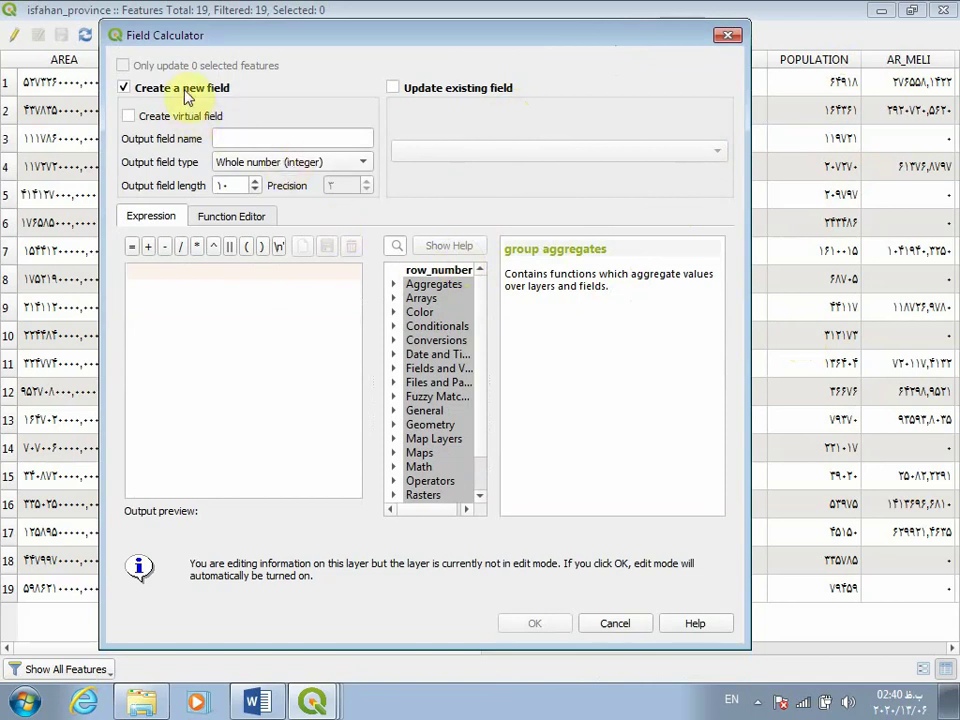
click(248, 137)
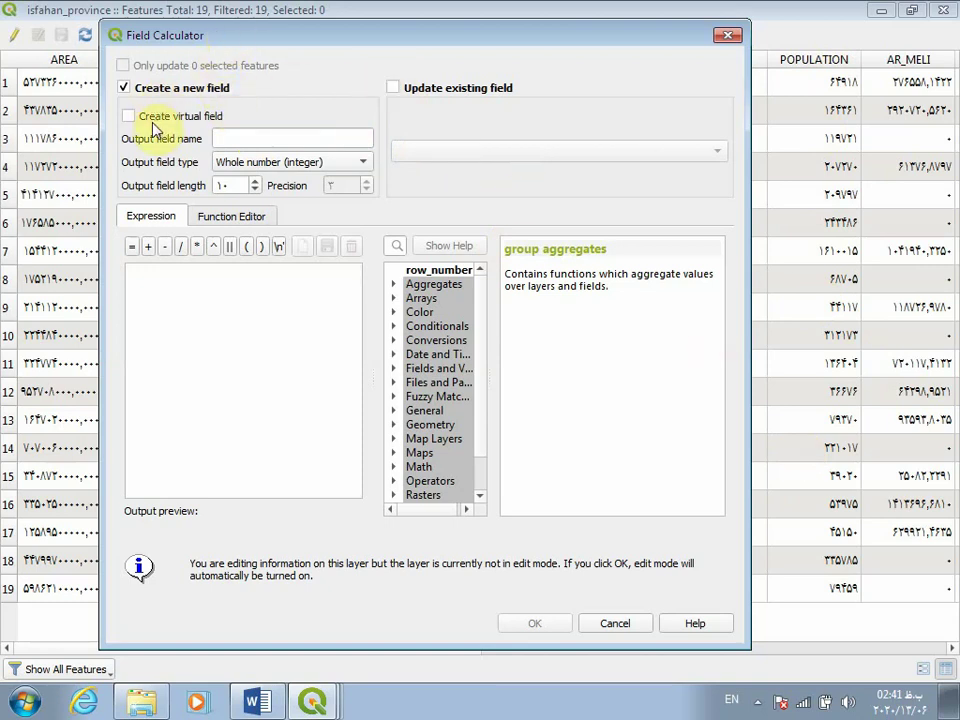
click(258, 137)
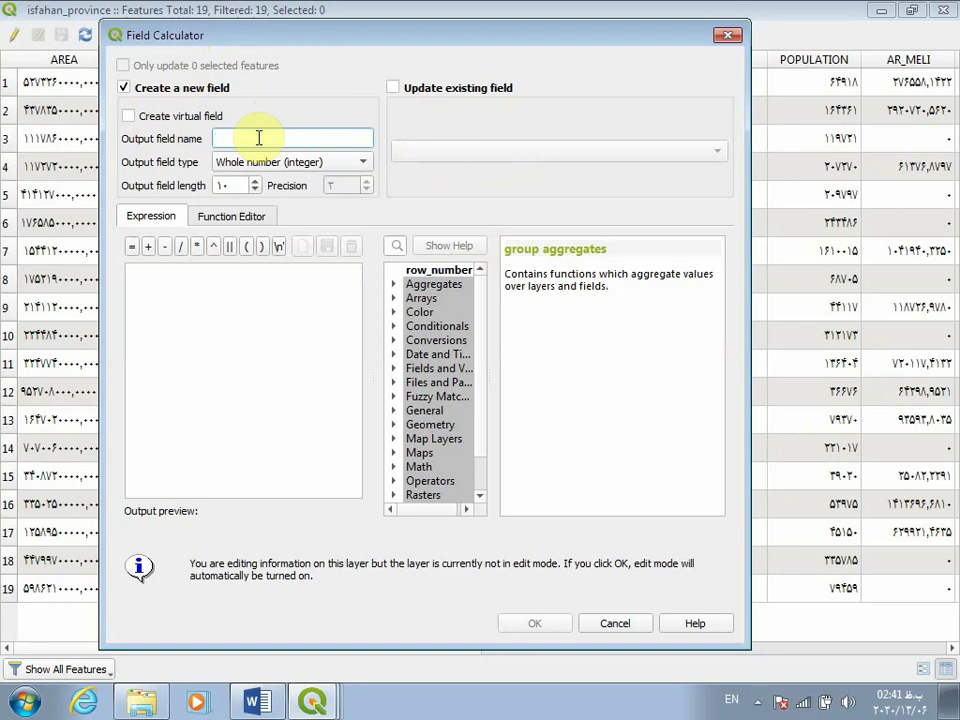
text(pop2)
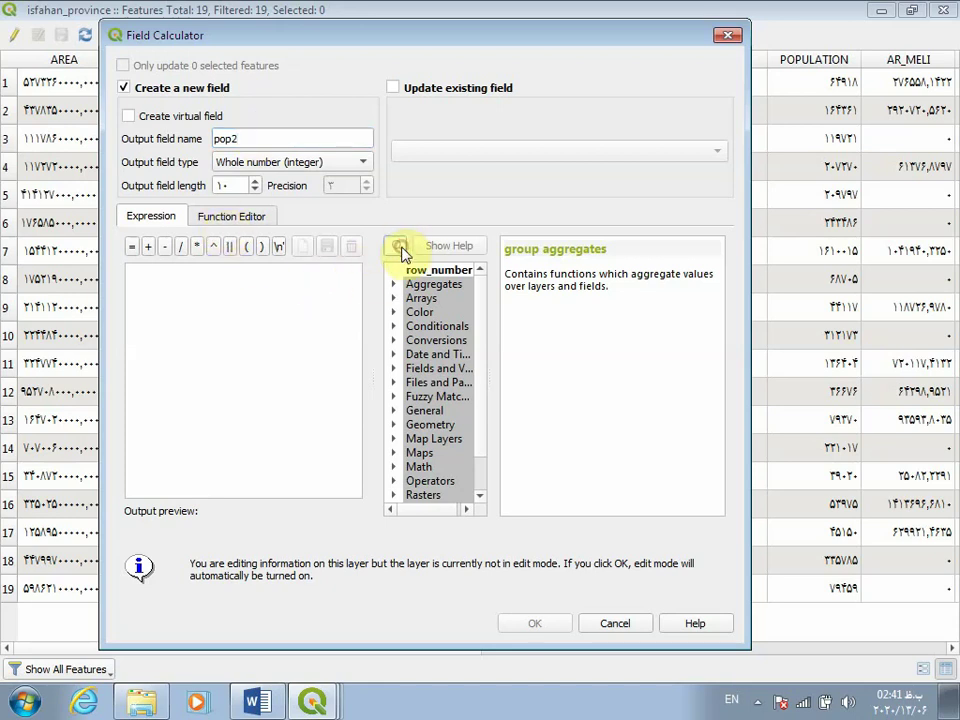
Widen the Field Calculator window, search the fields for "pop" and insert the POPULATION field into the expression
drag(100, 214, 22, 214)
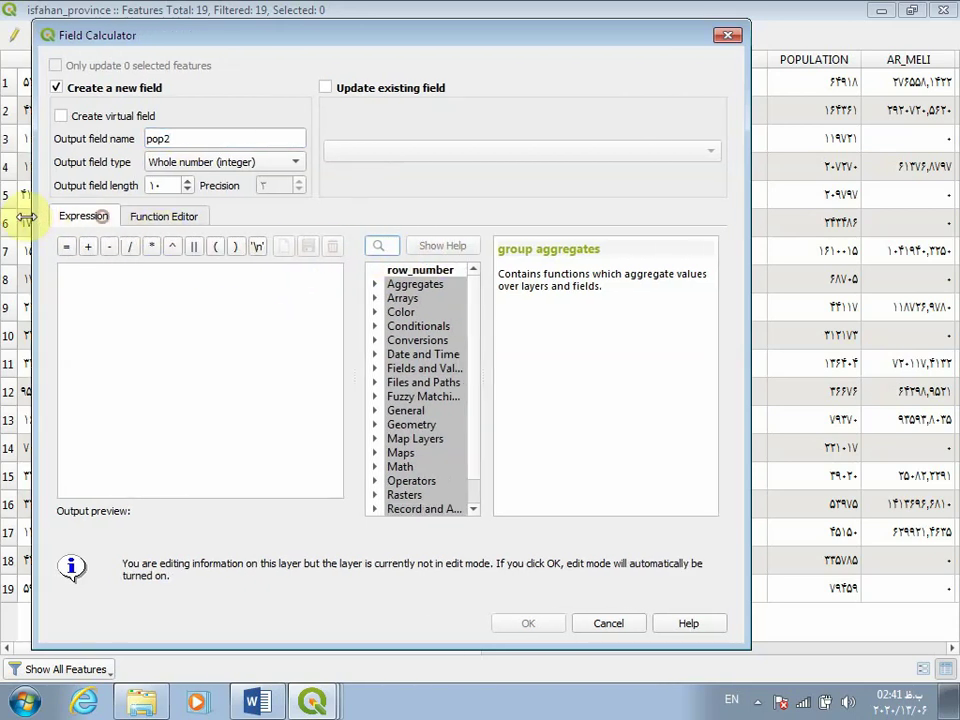
click(388, 245)
text(popl)
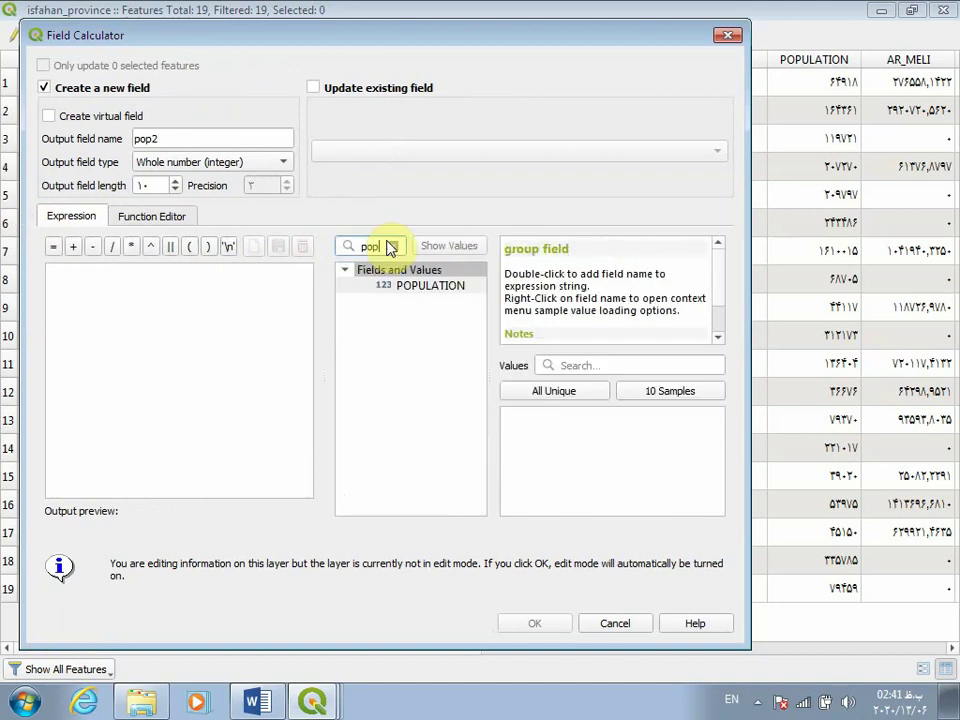
double_click(420, 287)
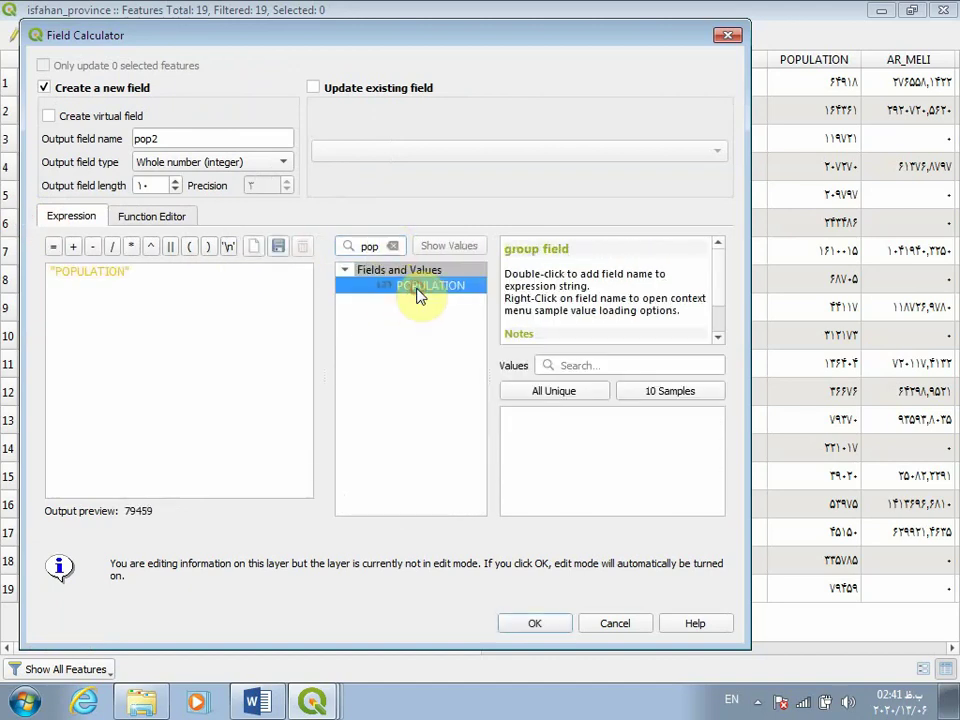
Complete the expression as "POPULATION" * 2, correcting any duplicated operator, and run the calculation to create the pop2 field
click(130, 246)
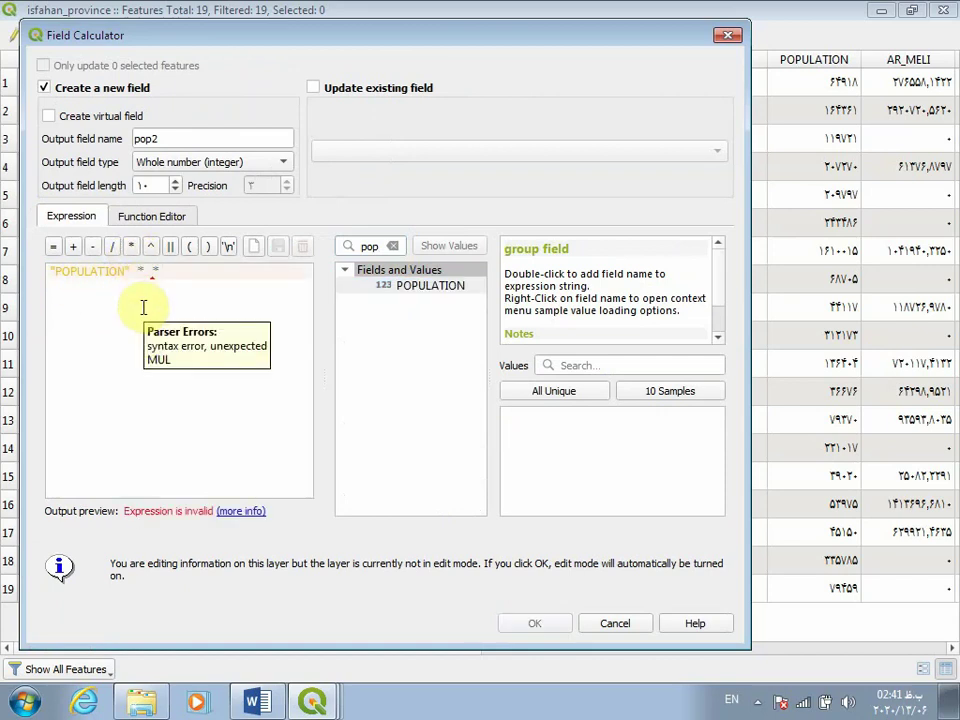
text(2)
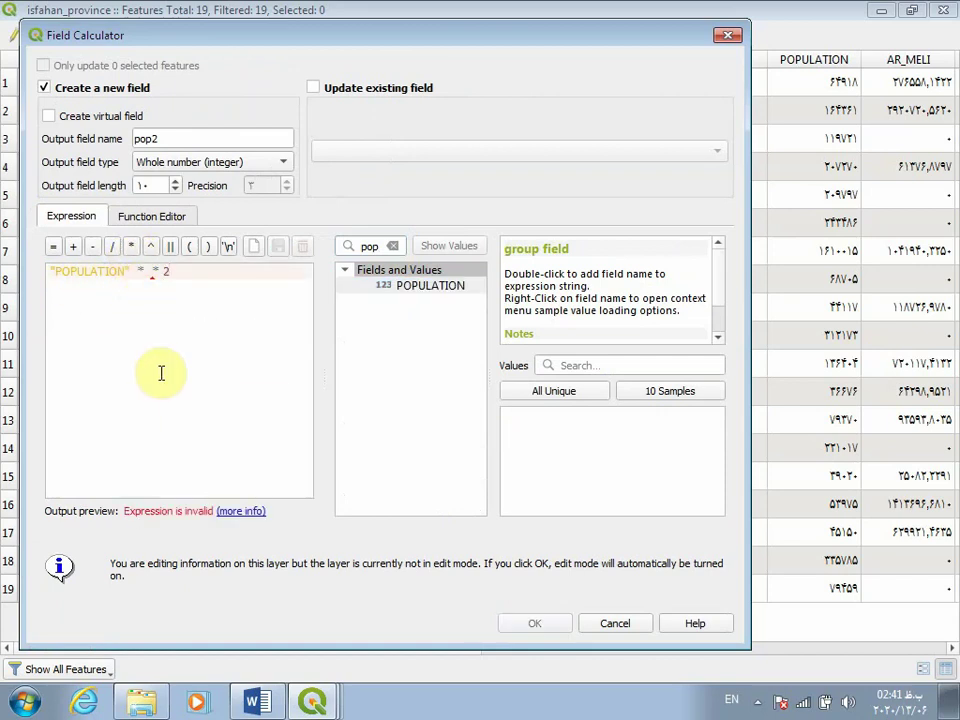
key(BackSpace)
key(BackSpace)
key(BackSpace)
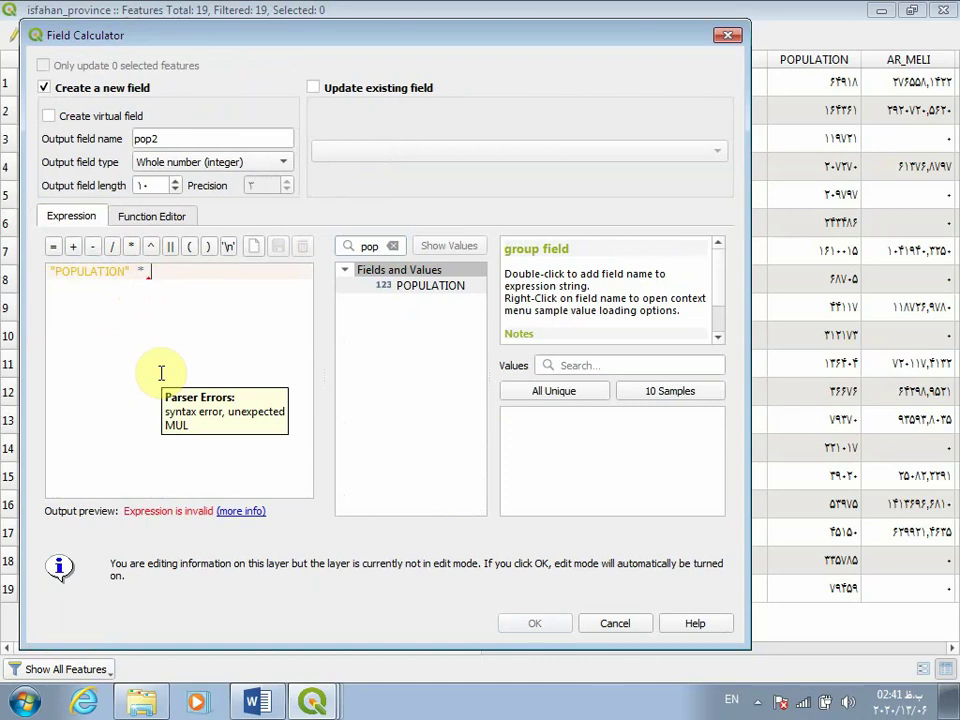
key(BackSpace)
key(BackSpace)
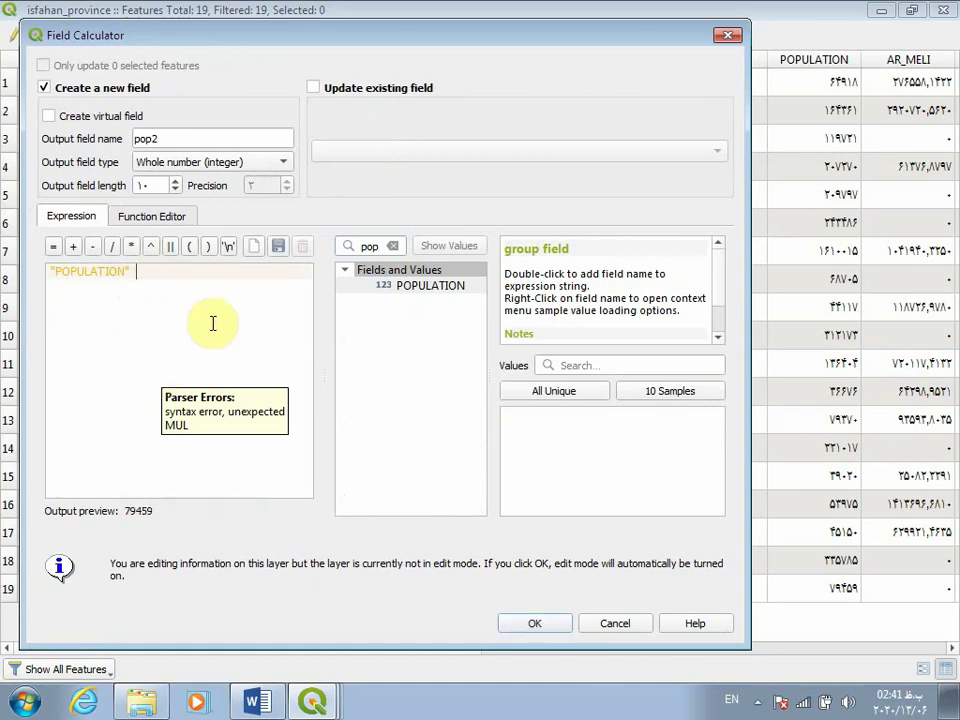
click(131, 246)
text(2)
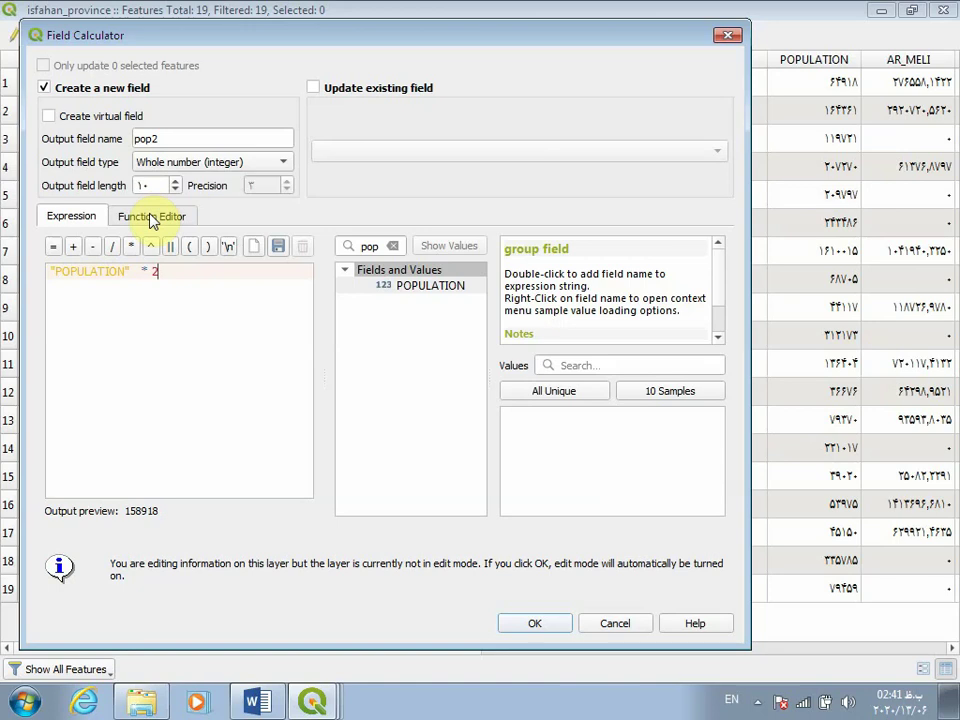
click(155, 138)
text(2)
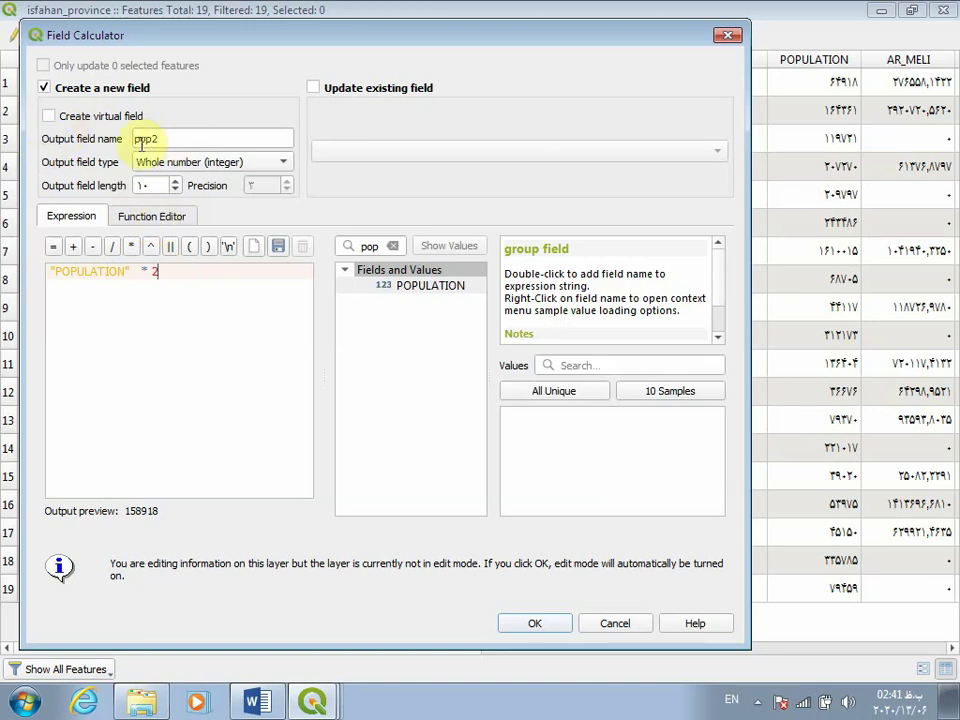
click(533, 624)
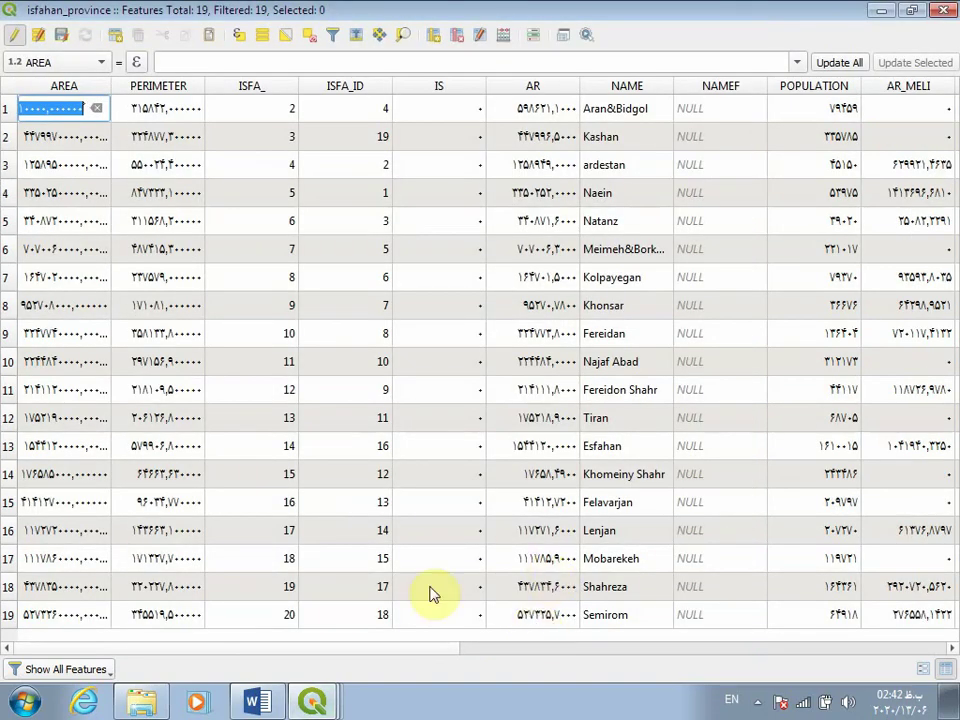
Compare the POPULATION column with the calculated pop2 column at the end of the attribute table
click(489, 648)
click(577, 652)
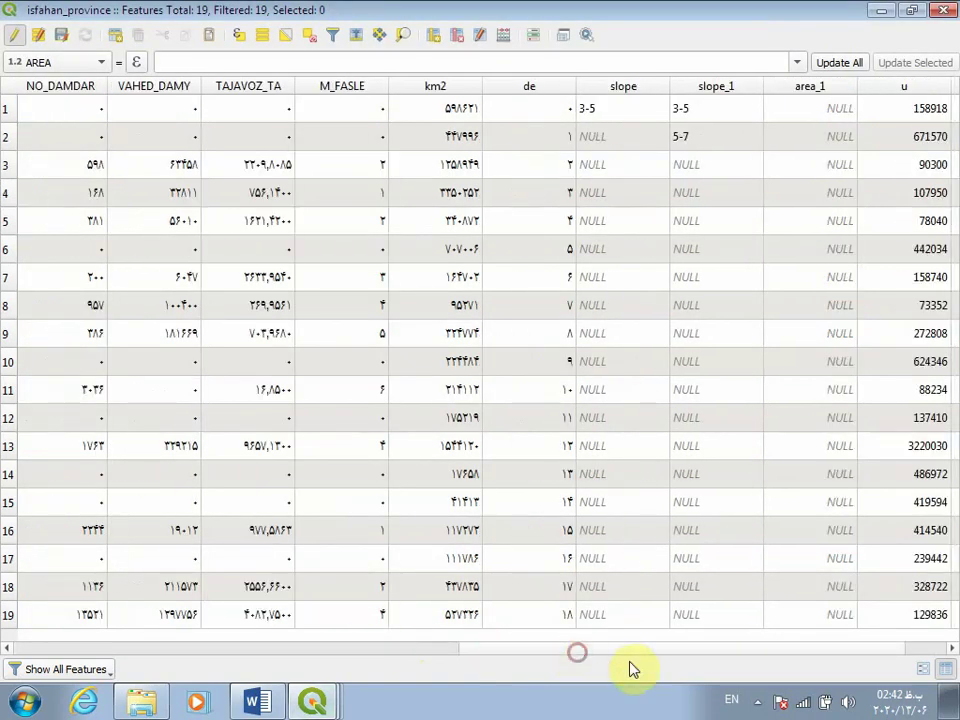
click(414, 647)
click(778, 656)
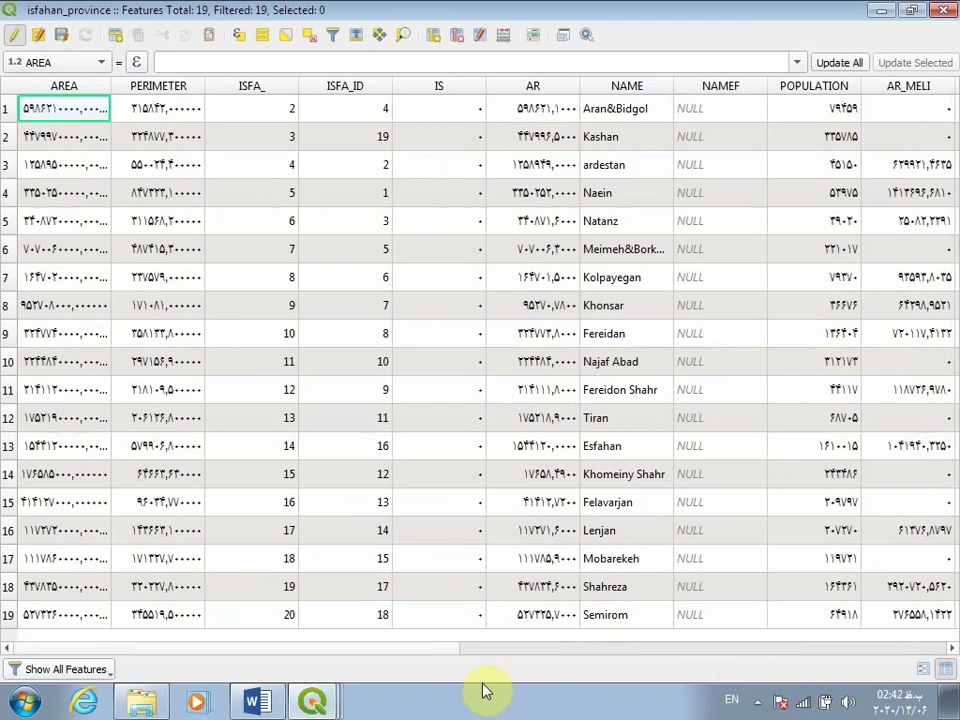
click(449, 648)
drag(472, 657, 943, 649)
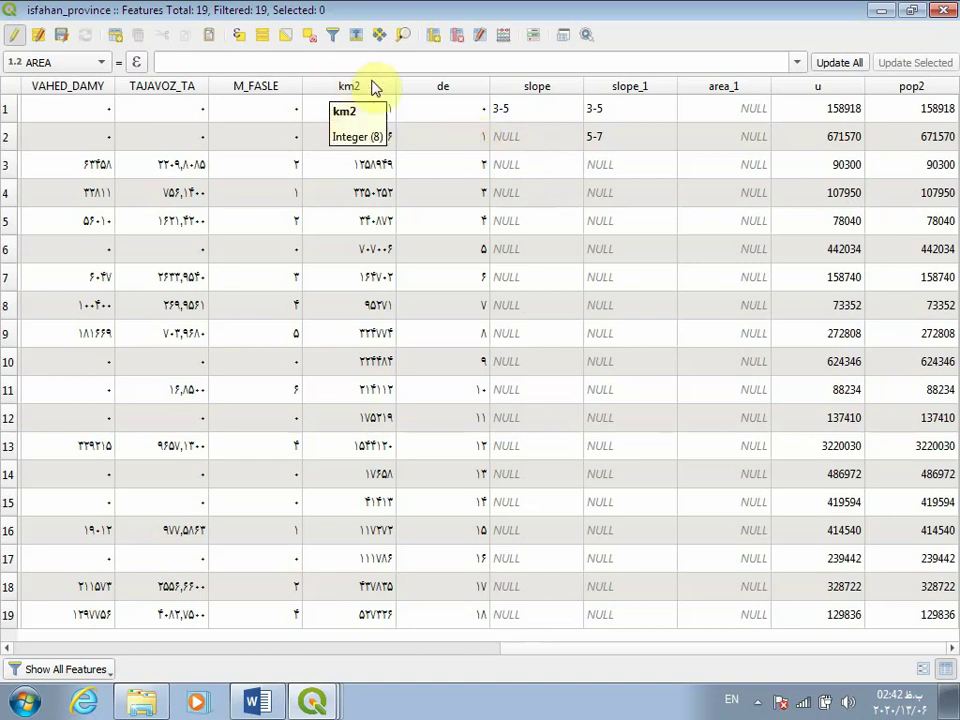
click(504, 36)
click(726, 38)
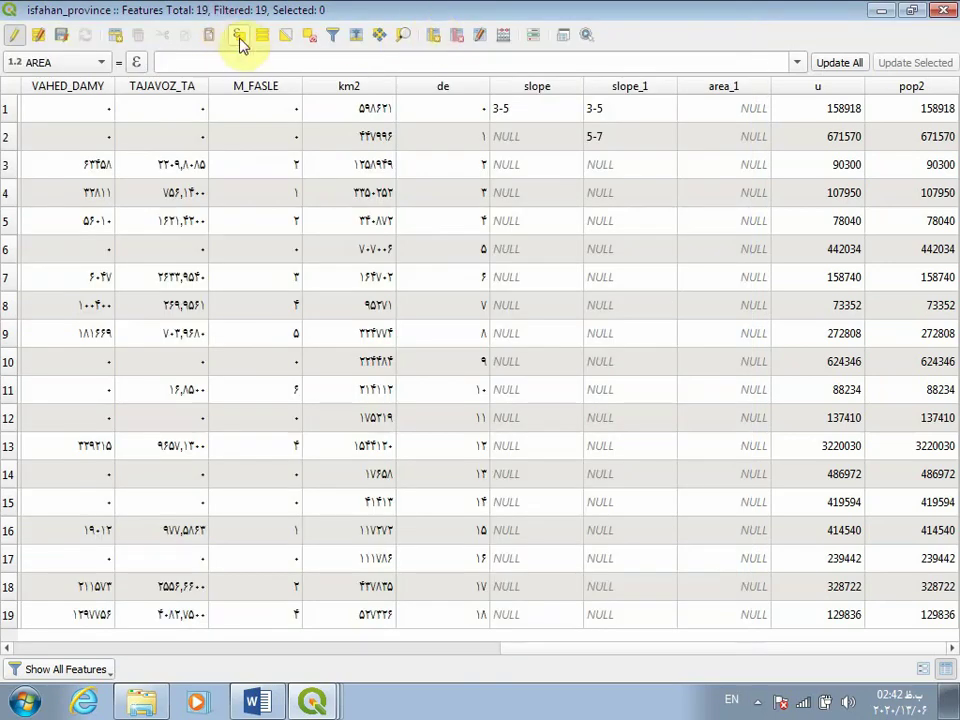
click(239, 37)
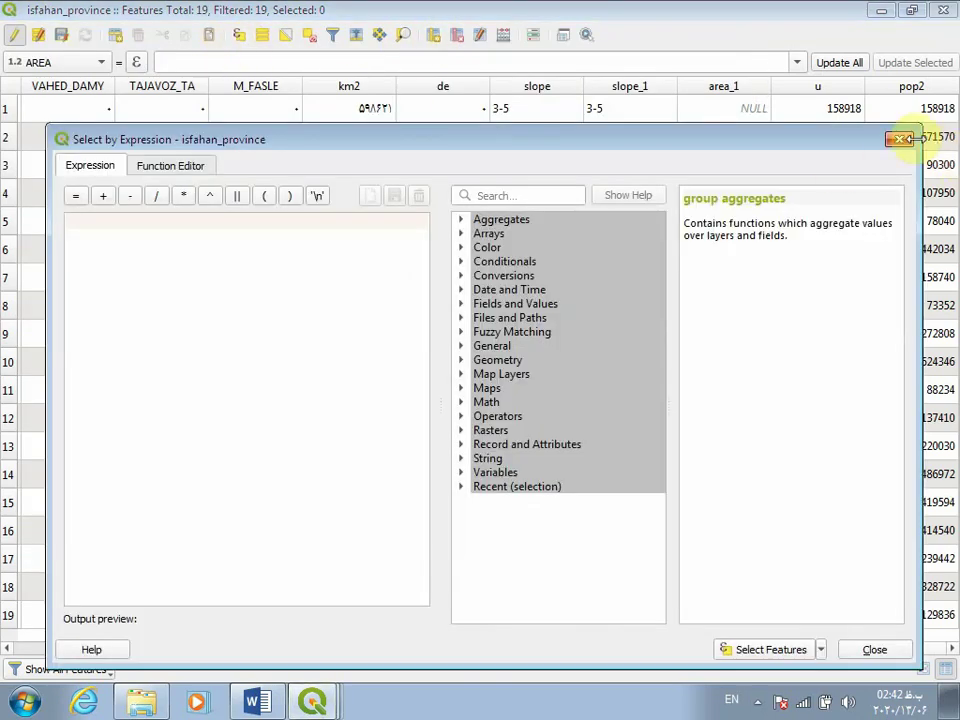
click(900, 139)
Select rows 3, 5, 6, 9, 11 and 13 together in the attribute table
click(8, 166)
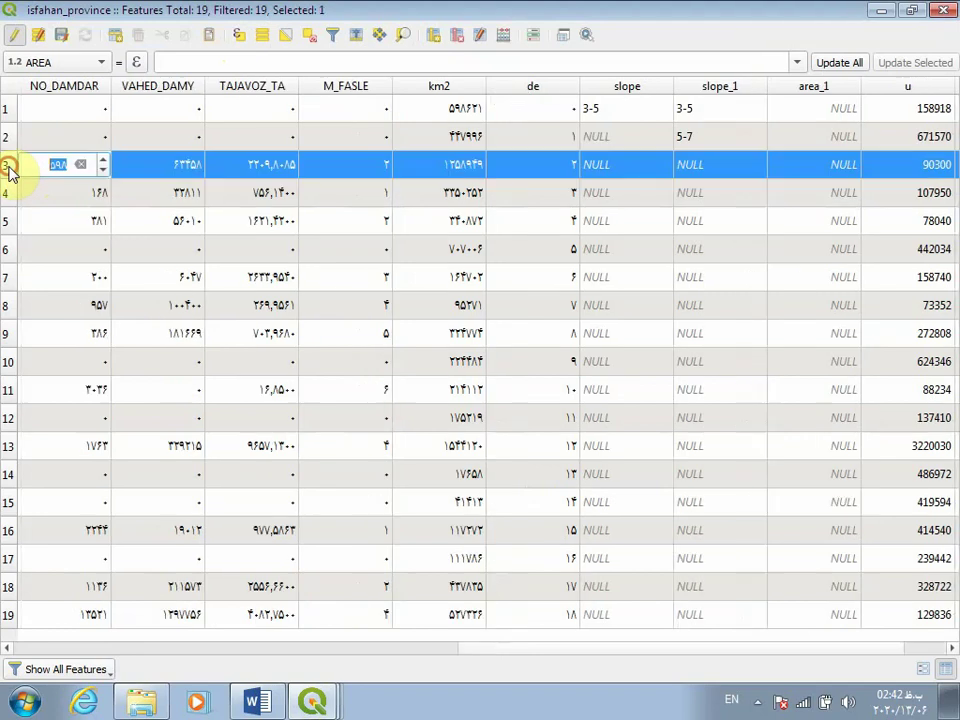
ctrl+click(5, 222)
ctrl+click(5, 250)
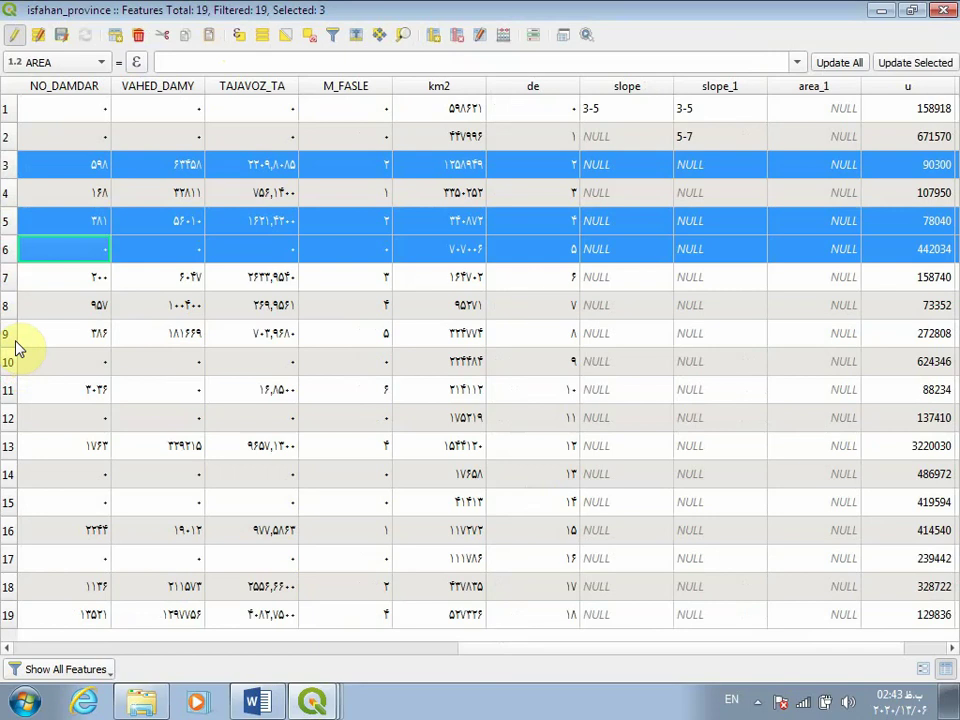
ctrl+click(6, 335)
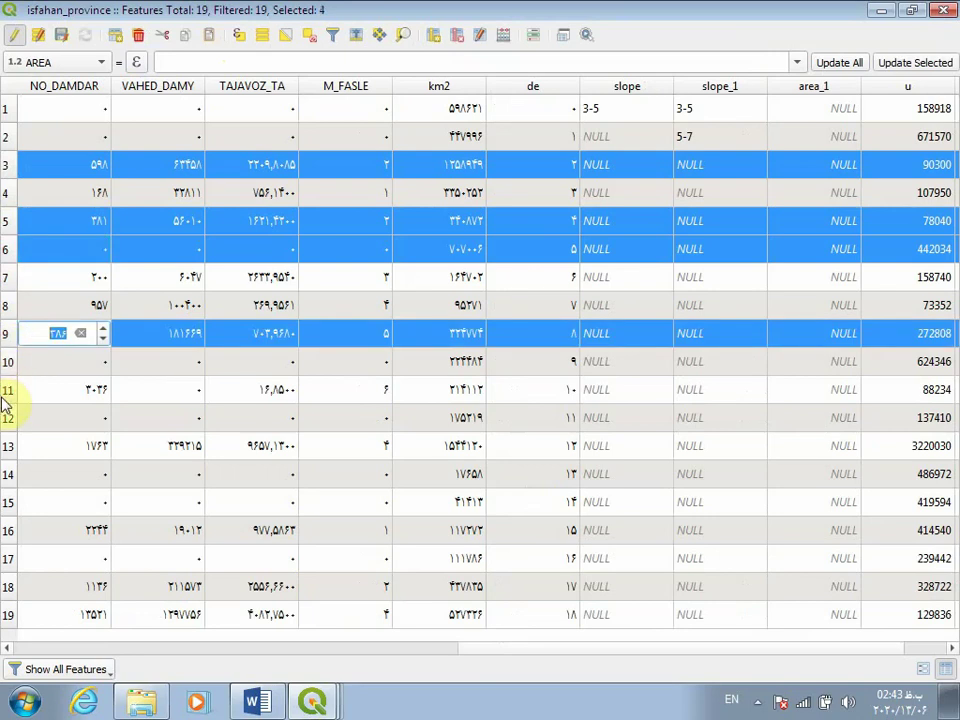
ctrl+click(5, 395)
ctrl+click(6, 445)
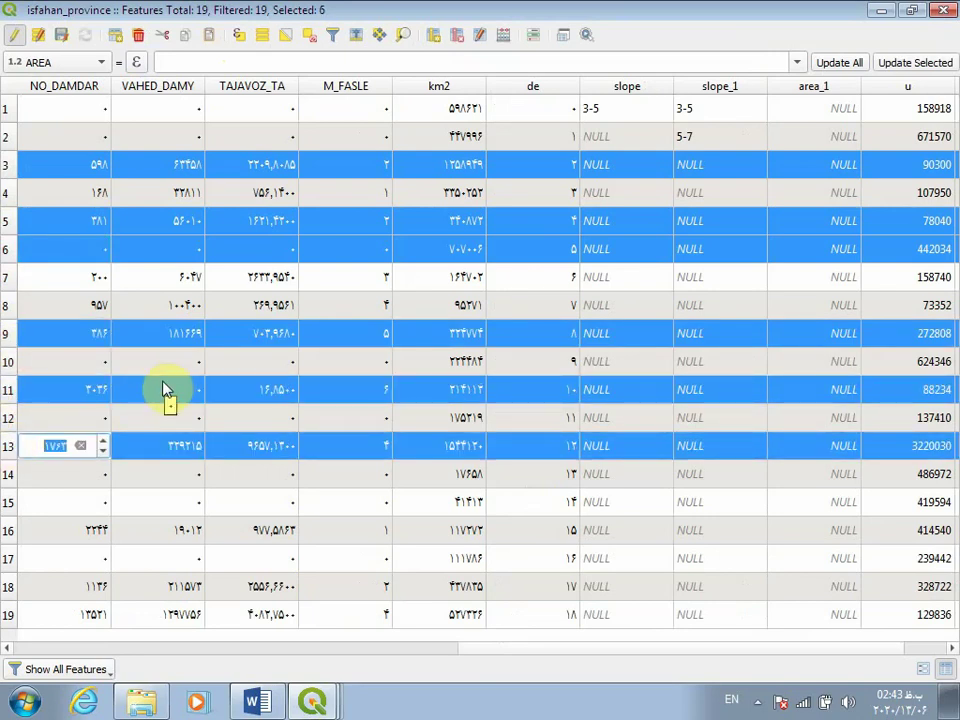
Invert the row selection back and forth, ending with rows 3, 5, 6, 9, 11 and 13 selected
click(288, 37)
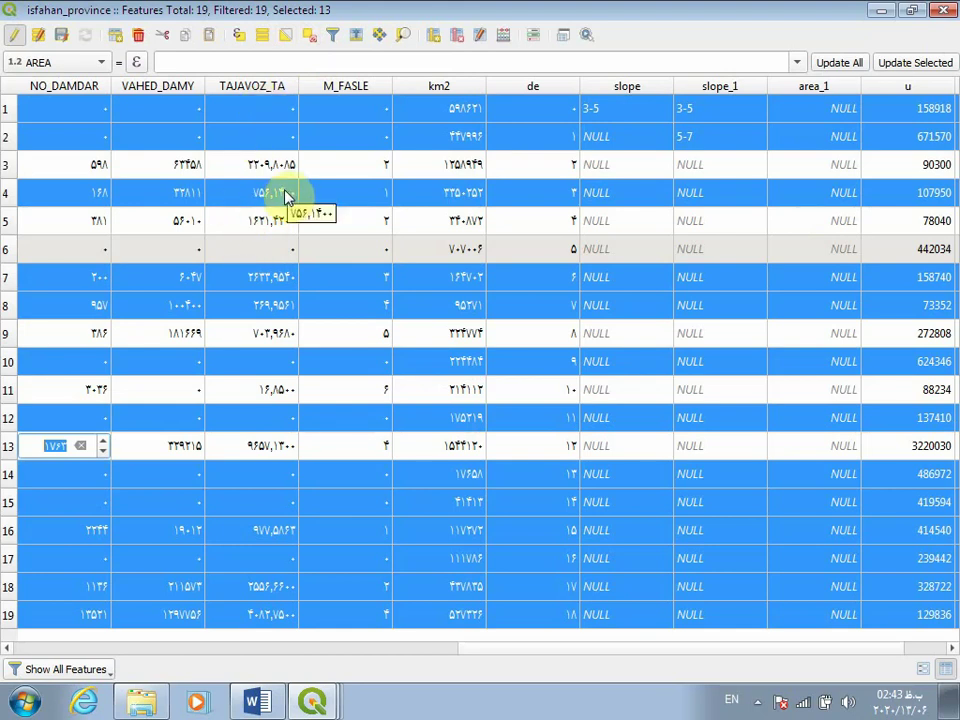
click(286, 36)
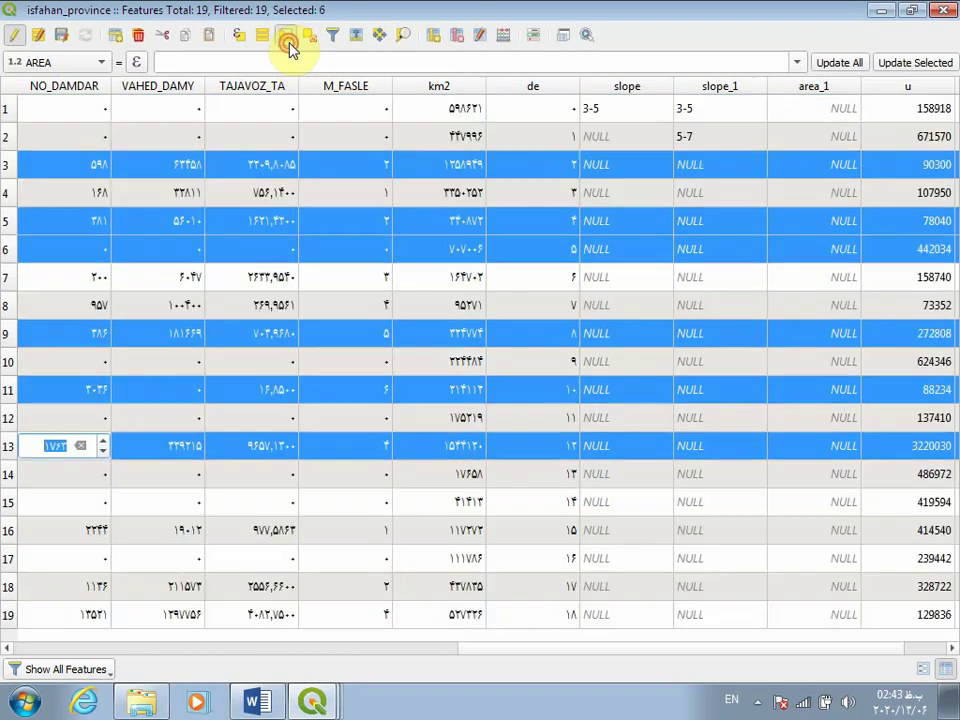
click(286, 36)
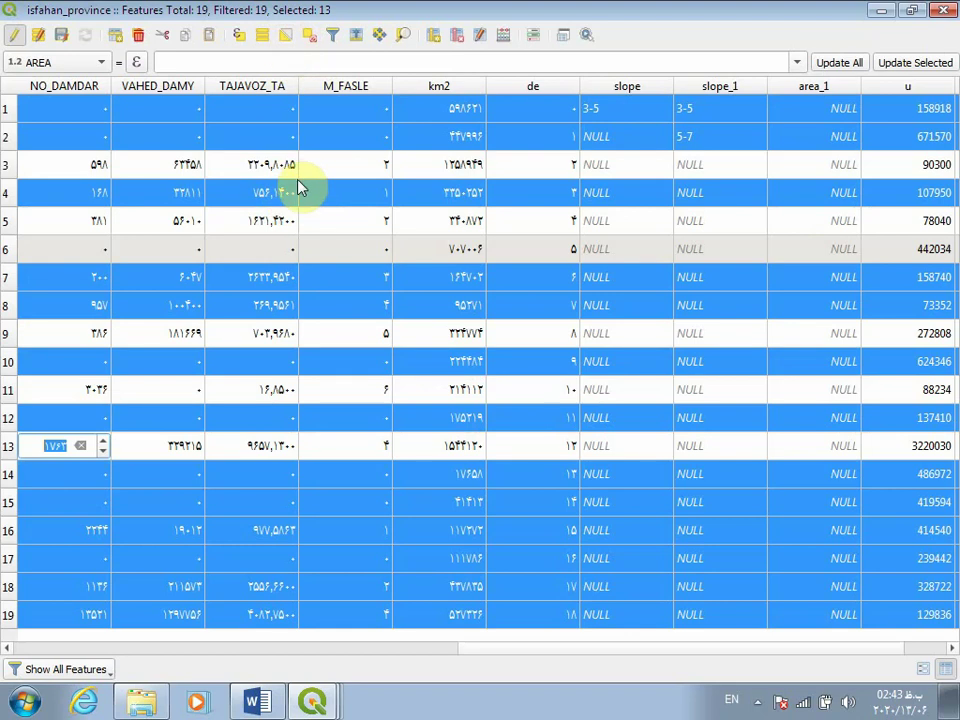
click(285, 37)
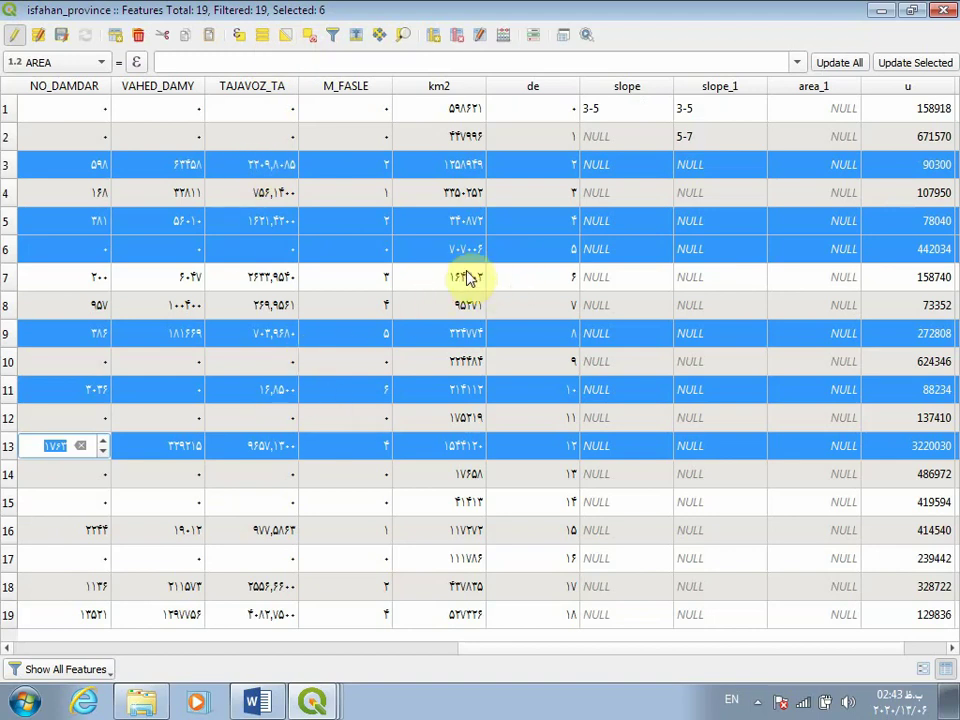
Select all features in the attribute table, then deselect them all
click(266, 38)
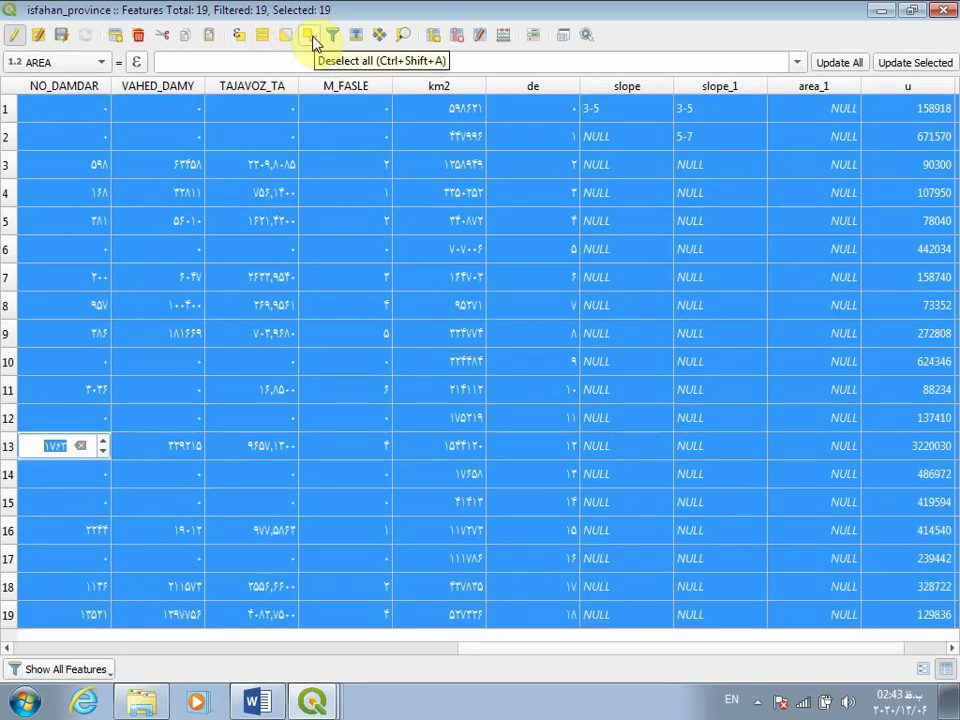
click(313, 41)
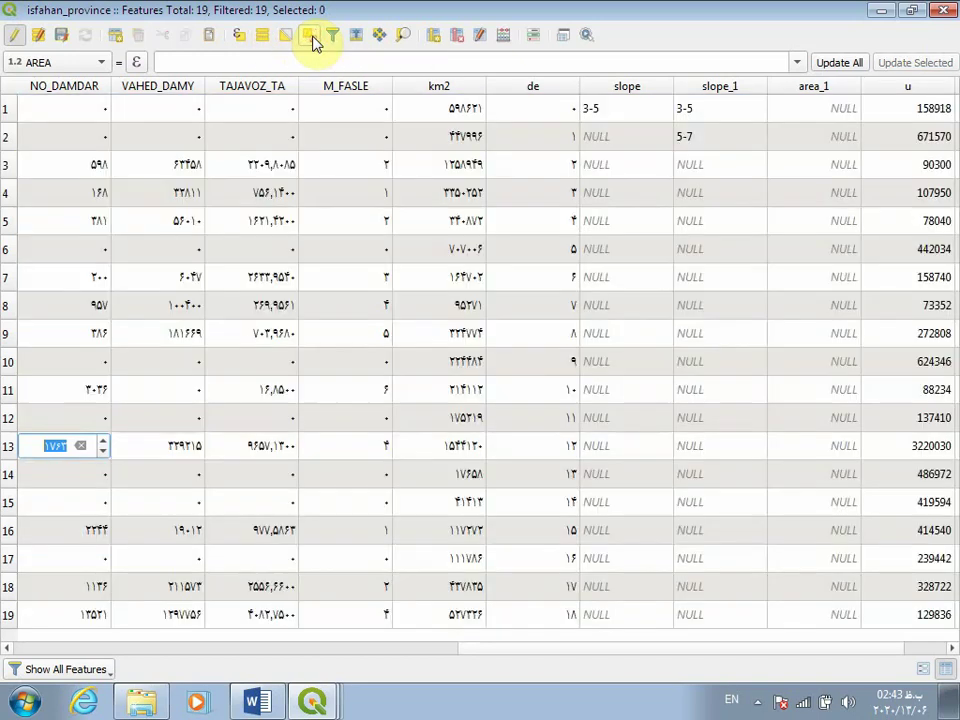